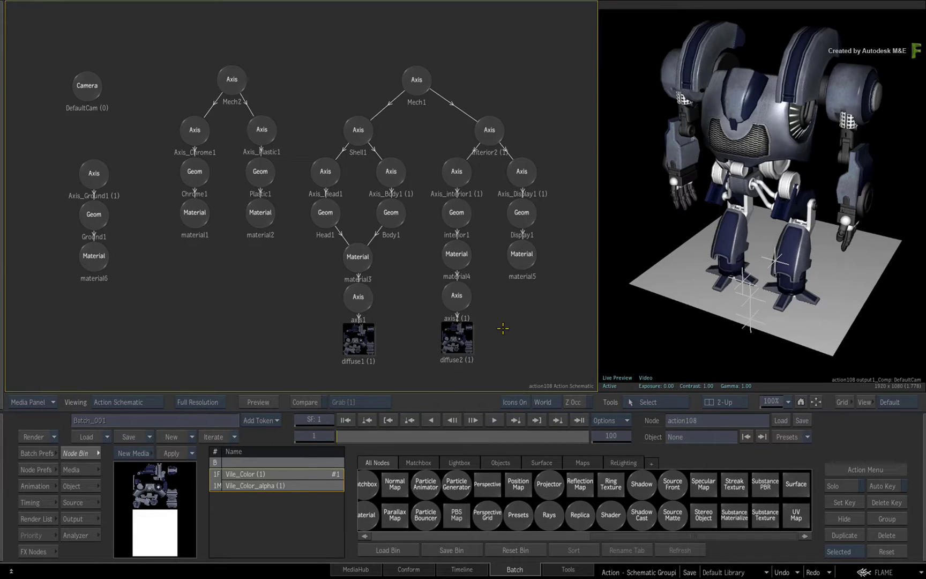
In a full-width schematic, lower axis1 and axis2, raise Mech1, and drop the Mech2 branch.
key(alt+1)
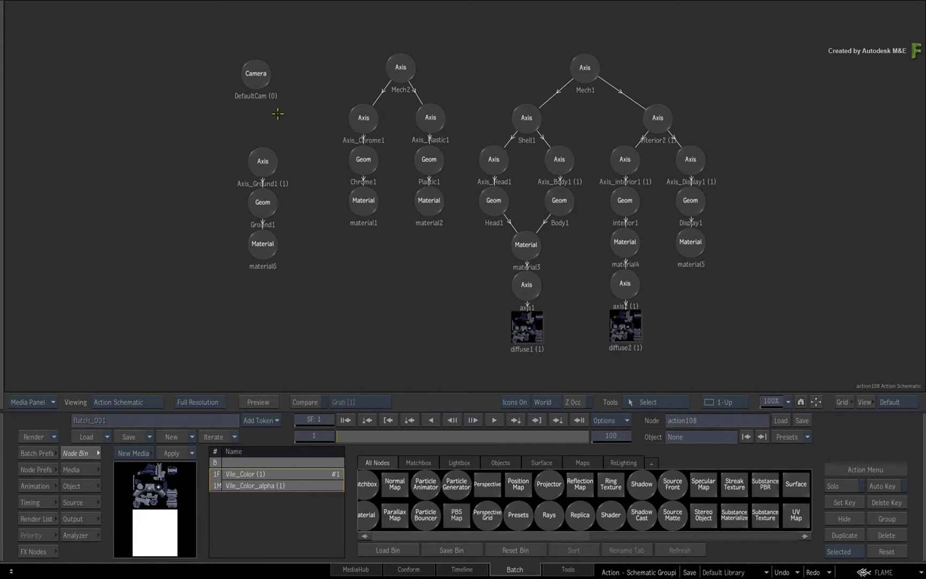
drag(531, 309, 537, 327)
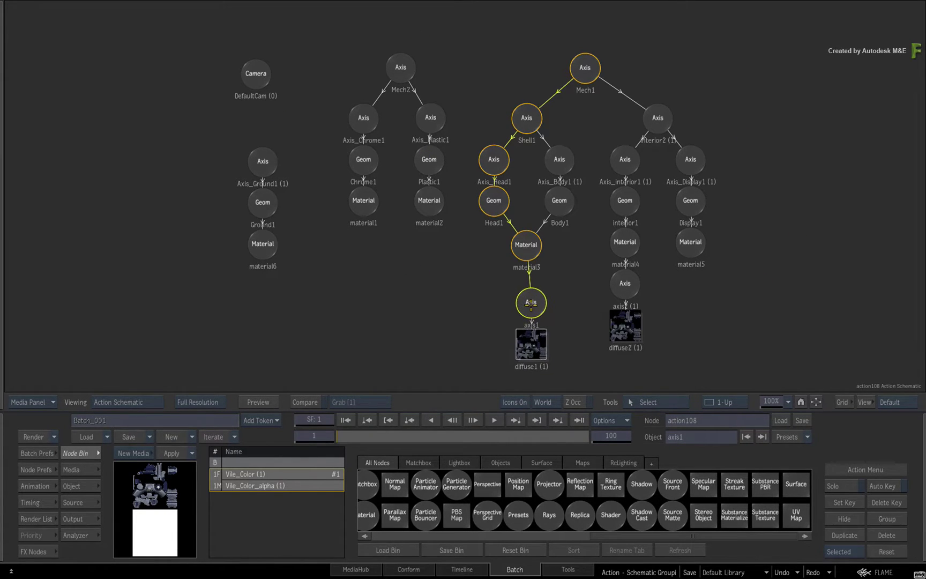
drag(624, 283, 619, 305)
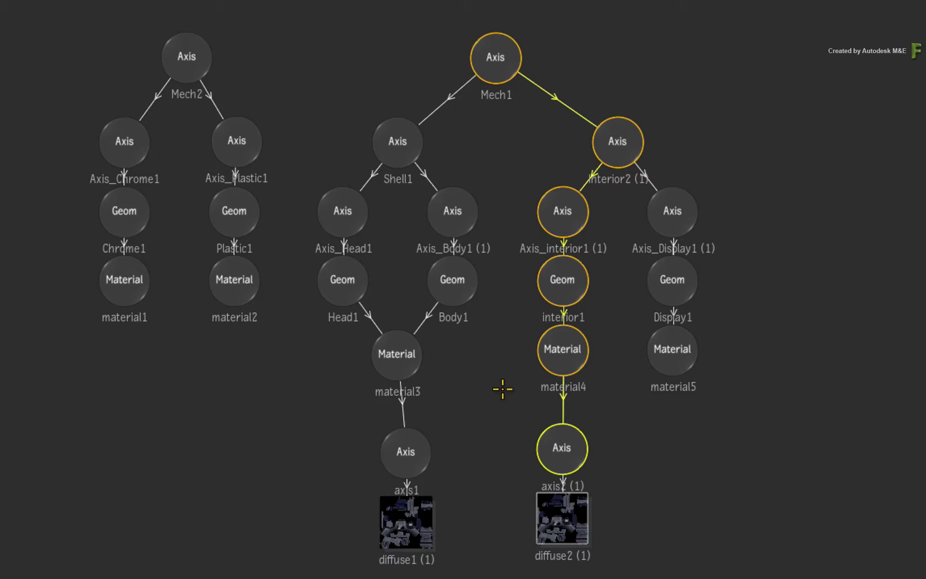
drag(497, 59, 505, 31)
drag(199, 57, 211, 121)
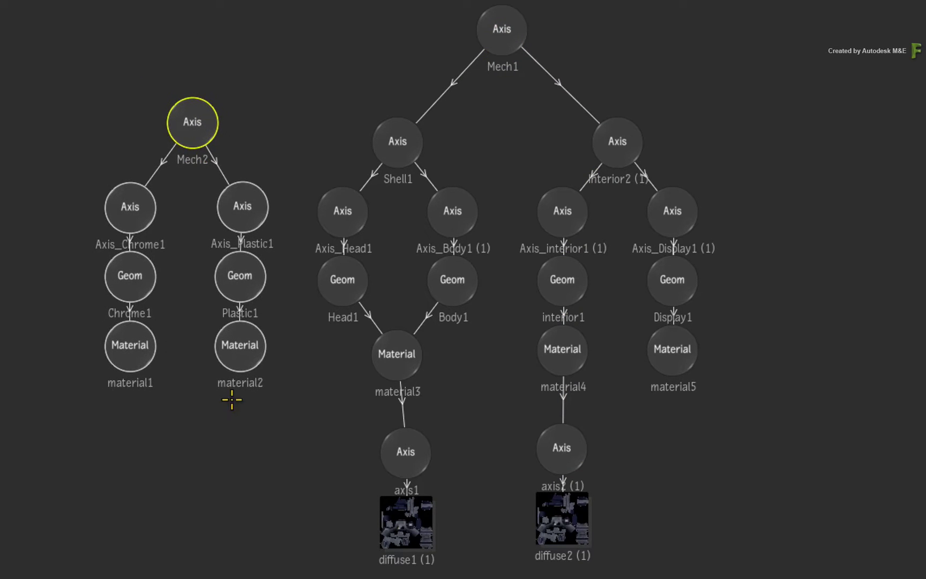
click(207, 446)
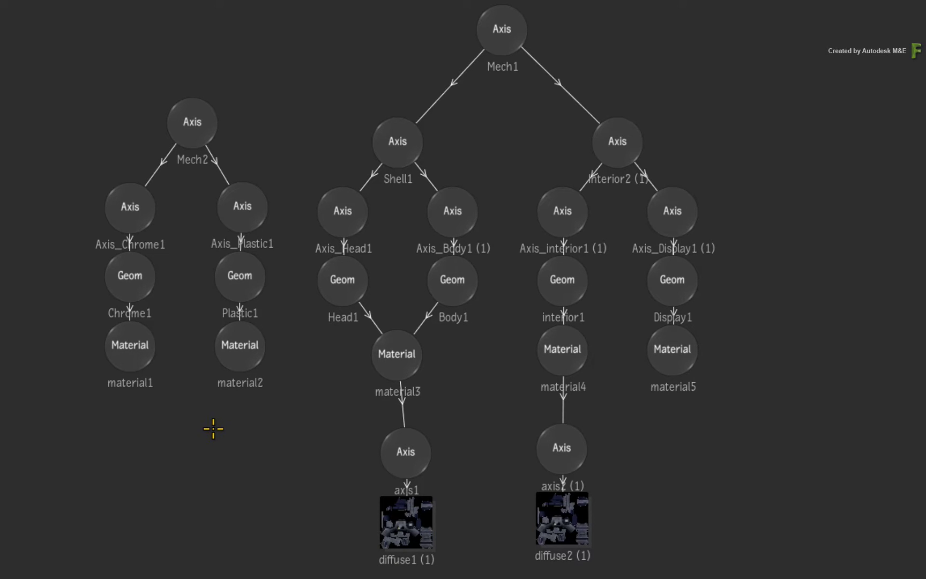
Shift the Mech2 branch further left and lower, then deselect it.
drag(201, 117, 205, 111)
click(502, 28)
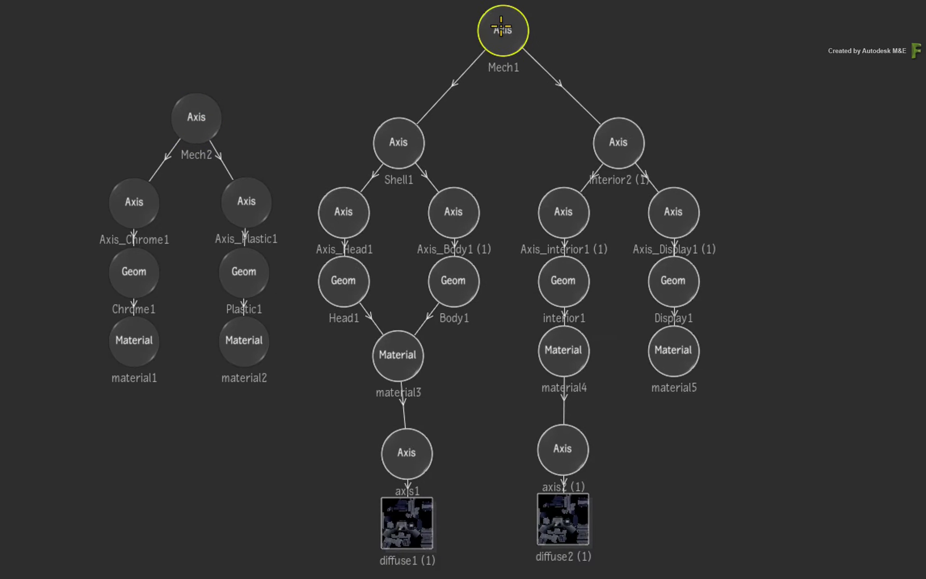
drag(501, 28, 501, 30)
mouse_move(192, 108)
mouse_down()
mouse_move(180, 103)
mouse_move(183, 128)
mouse_up()
click(258, 101)
click(263, 122)
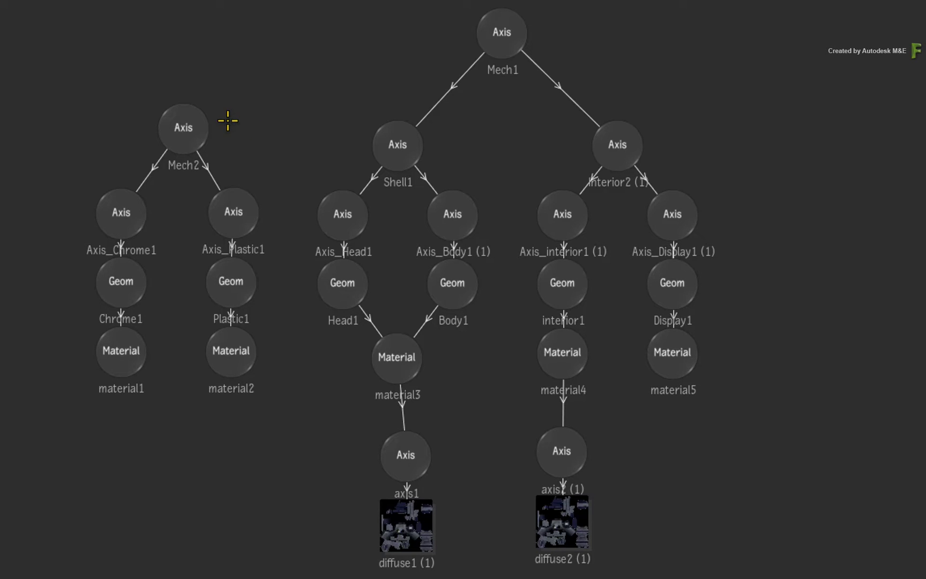
Marquee-select the robot's nodes with interior2 as the active node.
mouse_move(57, 84)
mouse_down()
mouse_move(710, 429)
mouse_move(760, 414)
mouse_up()
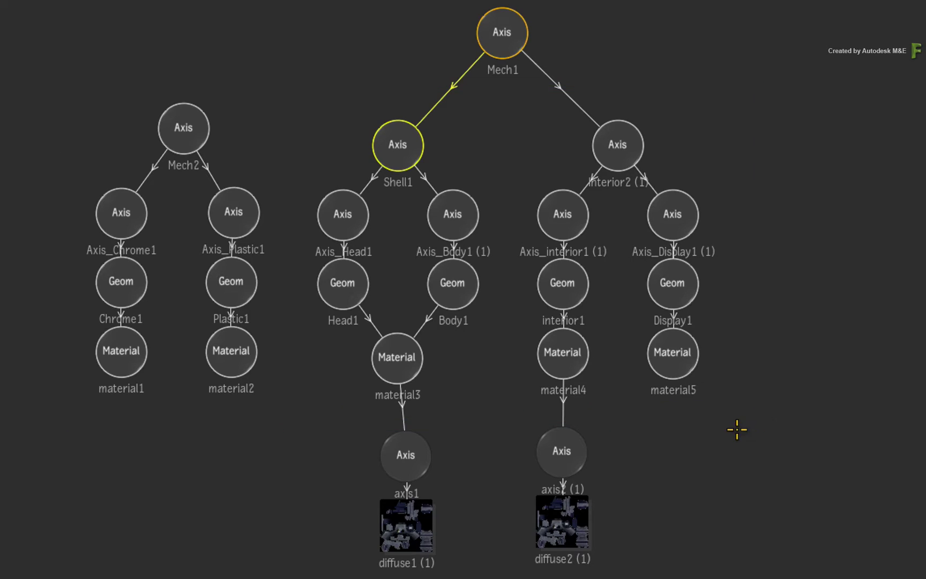
click(616, 143)
drag(623, 136, 617, 145)
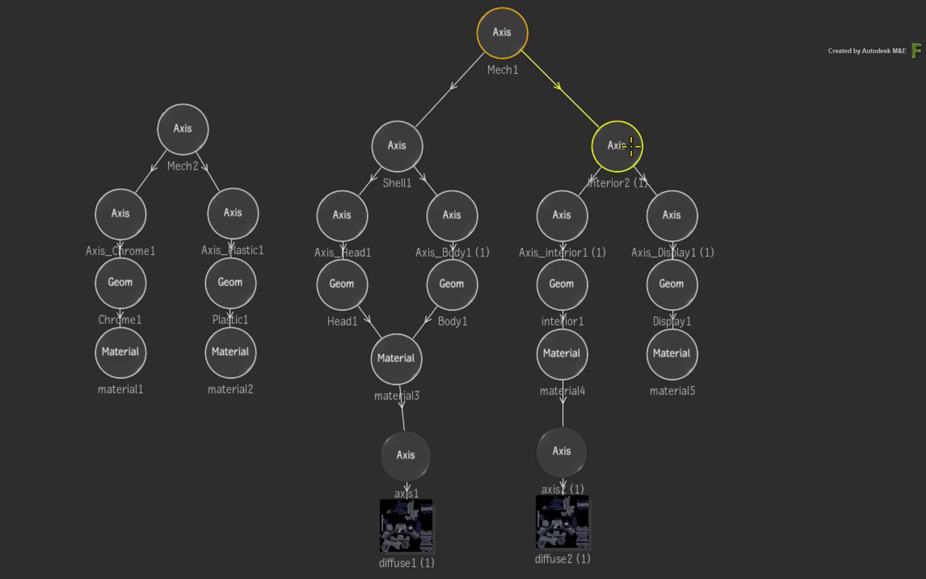
Group the selected Mech2, Shell1 and interior2 nodes into group1, centred below Mech1.
right_click(627, 145)
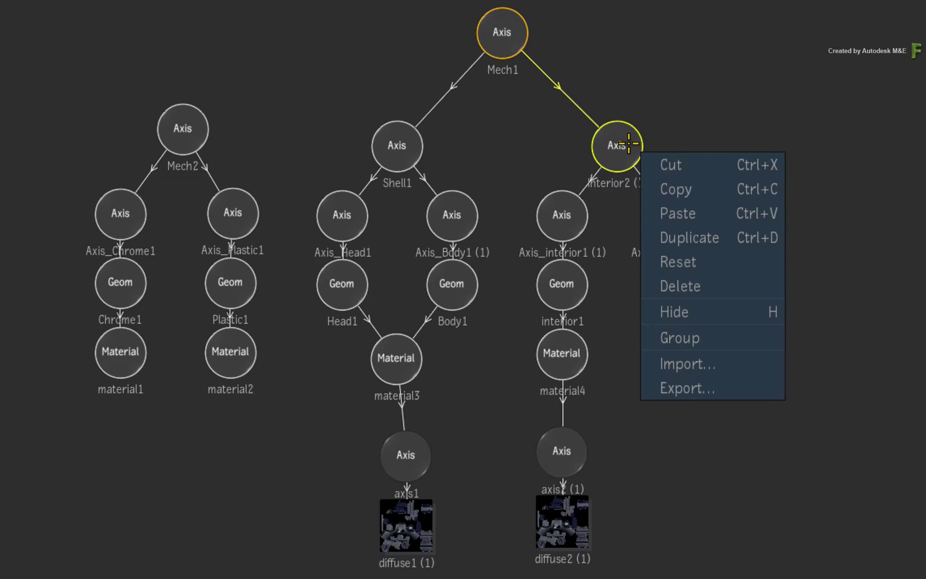
click(726, 337)
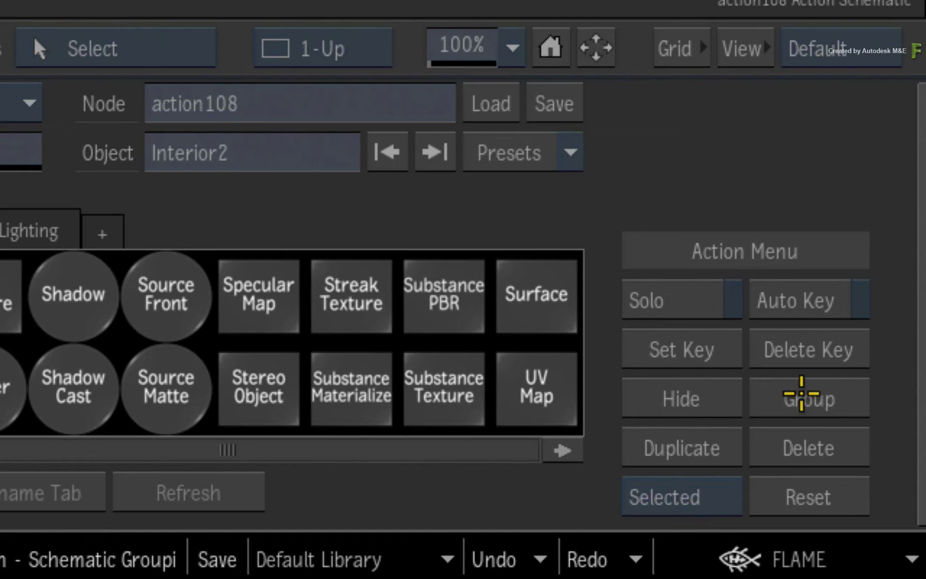
click(820, 401)
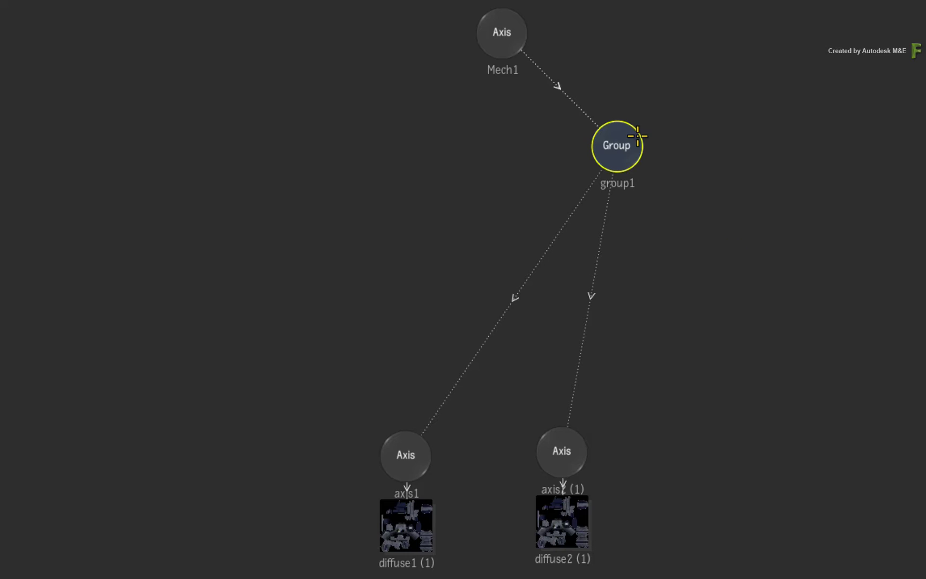
mouse_move(637, 136)
mouse_down()
mouse_move(500, 210)
mouse_move(512, 246)
mouse_up()
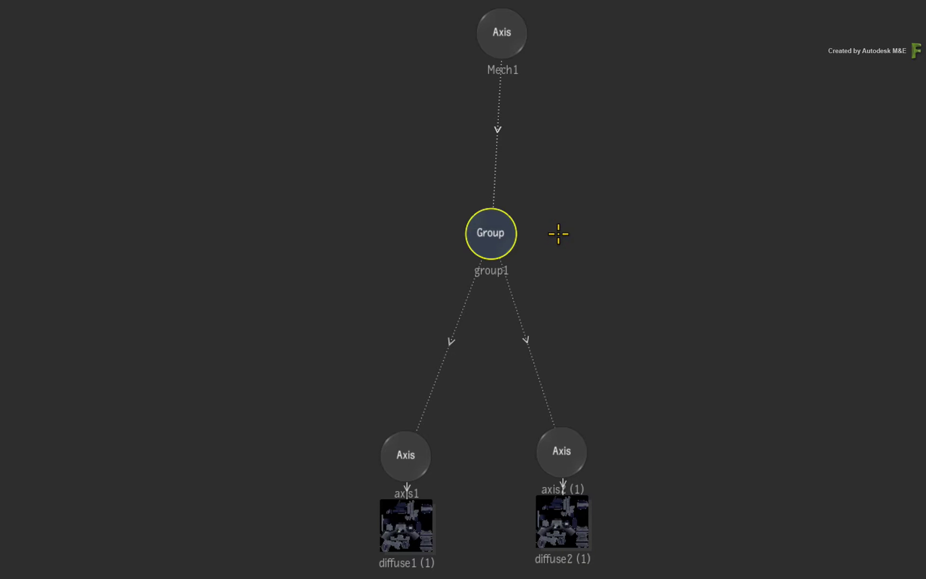
click(559, 233)
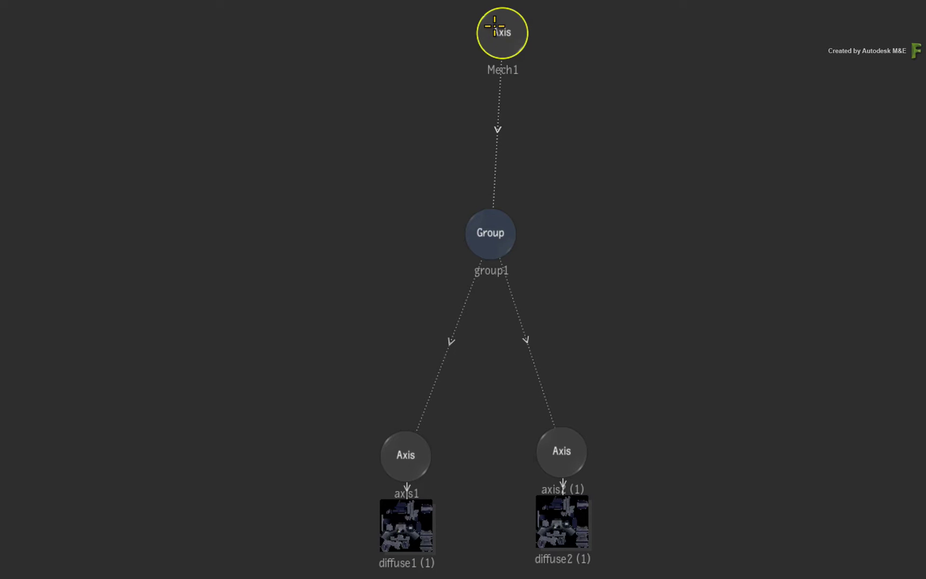
drag(498, 33, 489, 36)
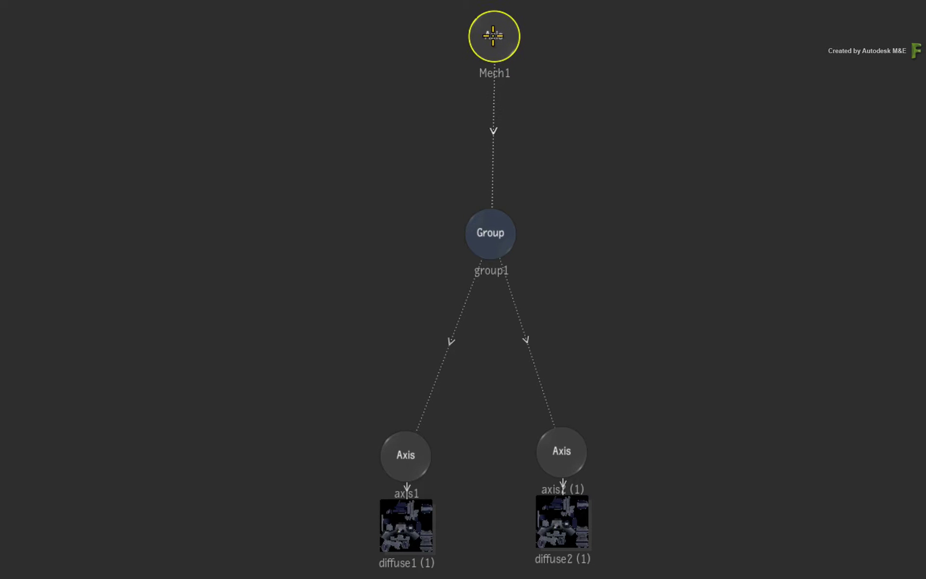
click(405, 461)
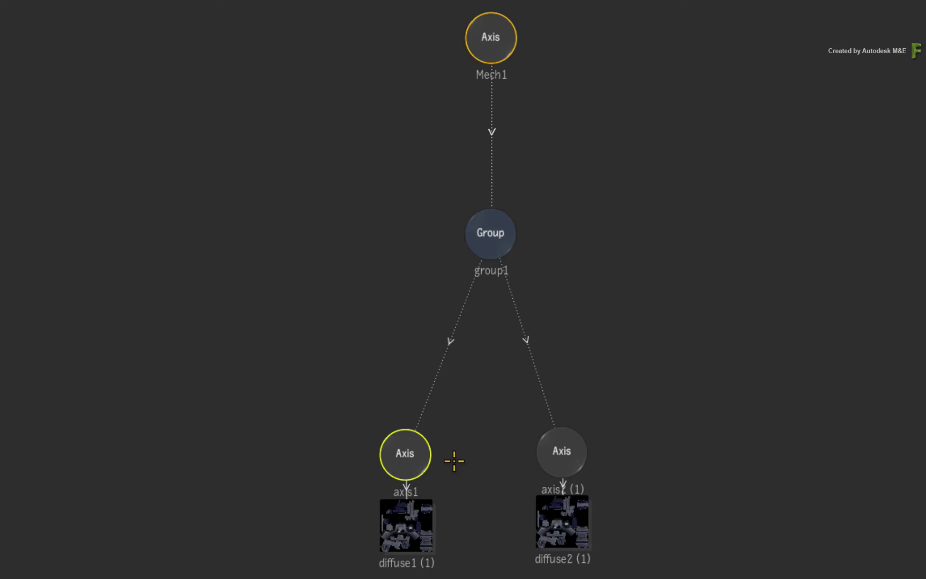
drag(554, 450, 551, 452)
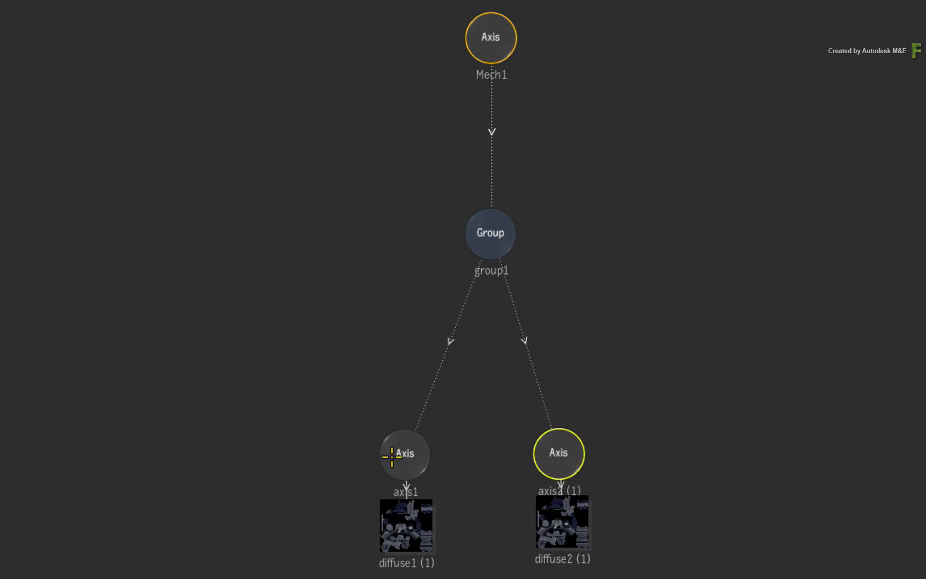
click(391, 457)
click(680, 358)
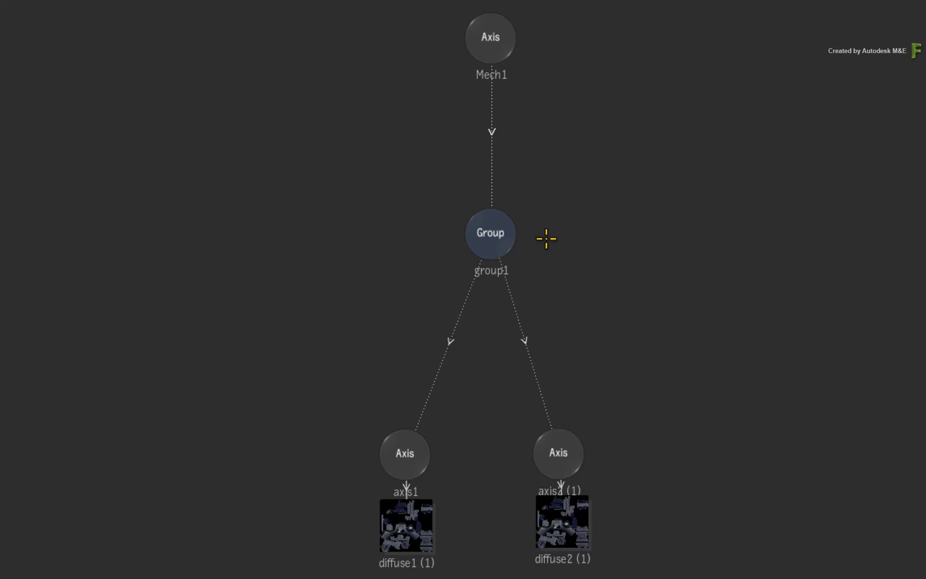
Enter group1's Group Schematic to reveal its Mech2, Shell1 and interior2 branches.
click(491, 246)
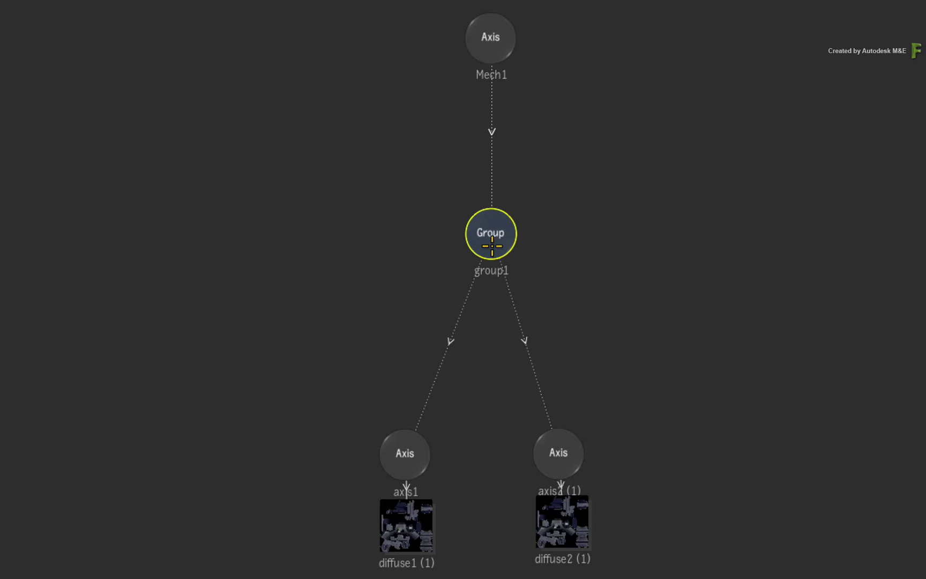
right_click(492, 246)
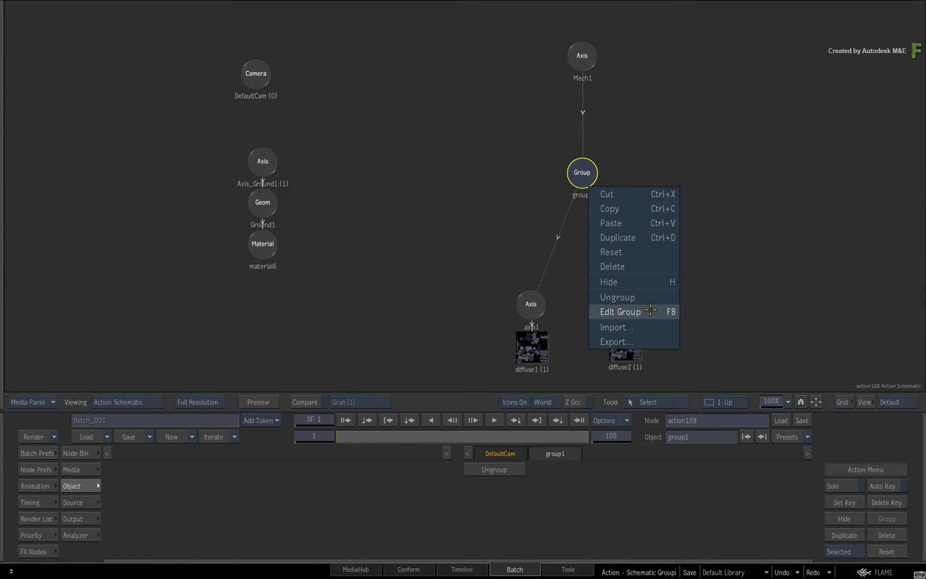
click(758, 267)
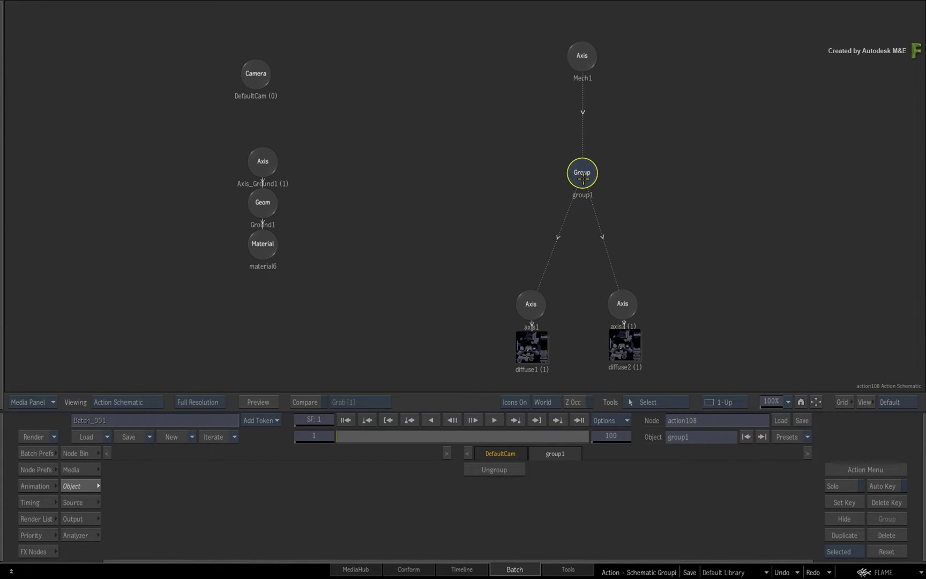
double_click(582, 174)
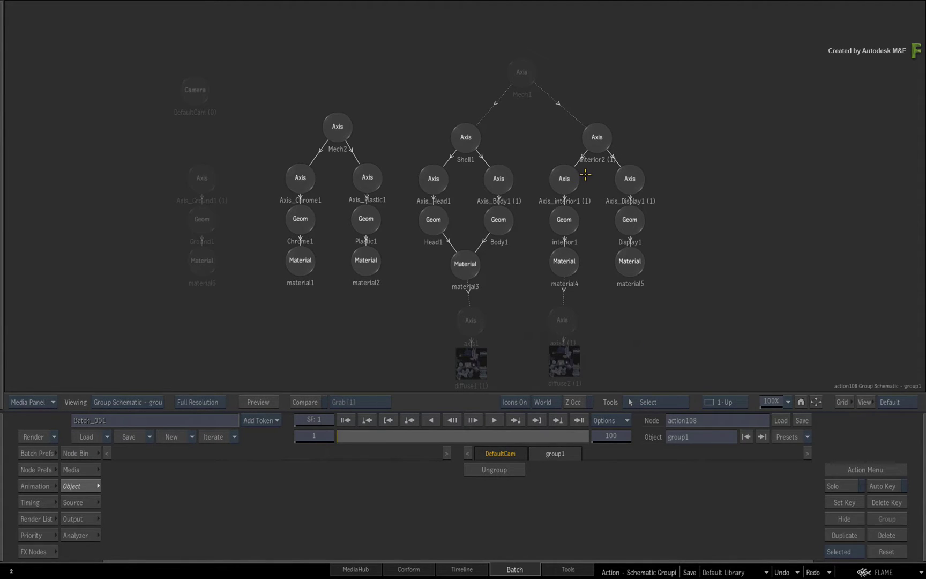
drag(697, 241, 707, 217)
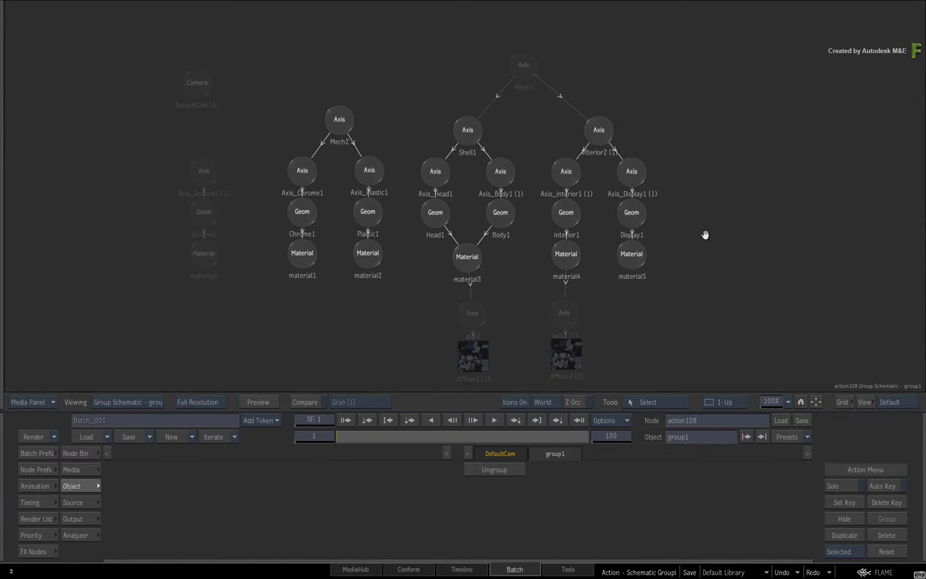
key(grave)
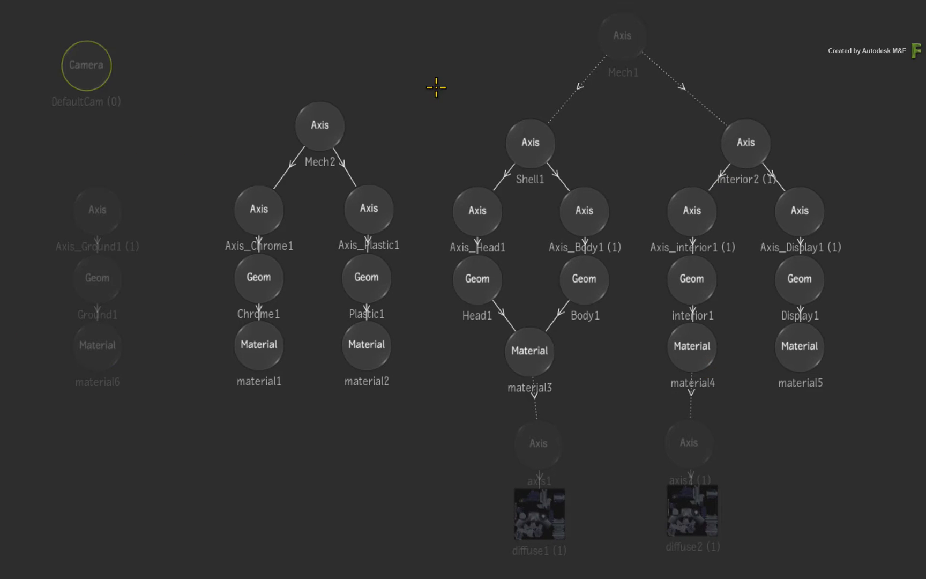
click(765, 475)
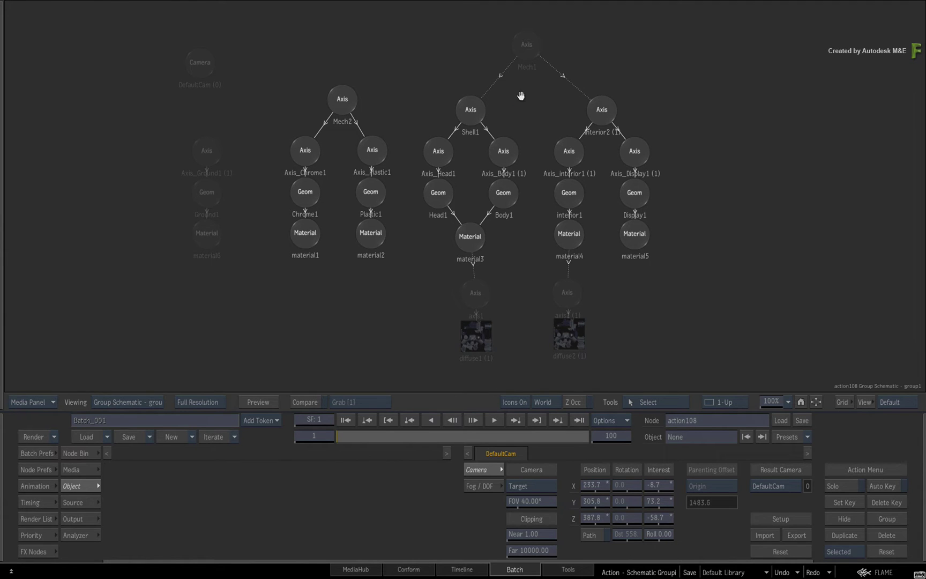
drag(522, 95, 526, 173)
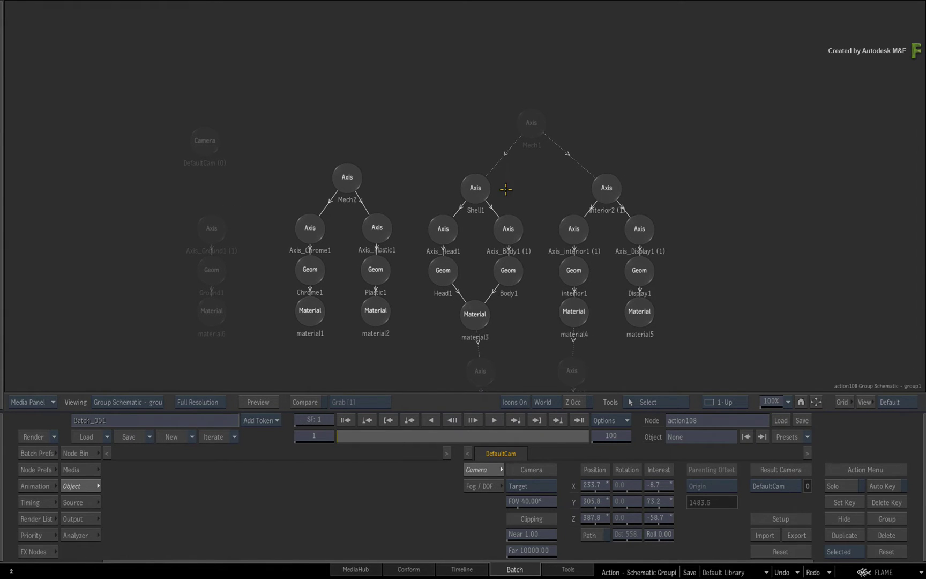
Split the screen, with the Action Schematic on the left and group1's contents on the right.
key(alt+2)
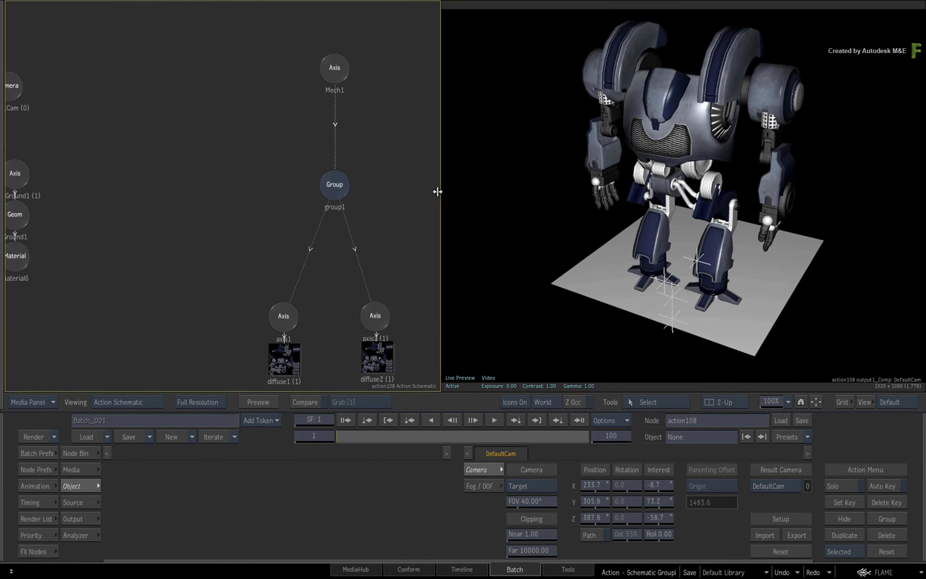
drag(595, 179, 372, 200)
key(asciitilde)
drag(256, 165, 239, 181)
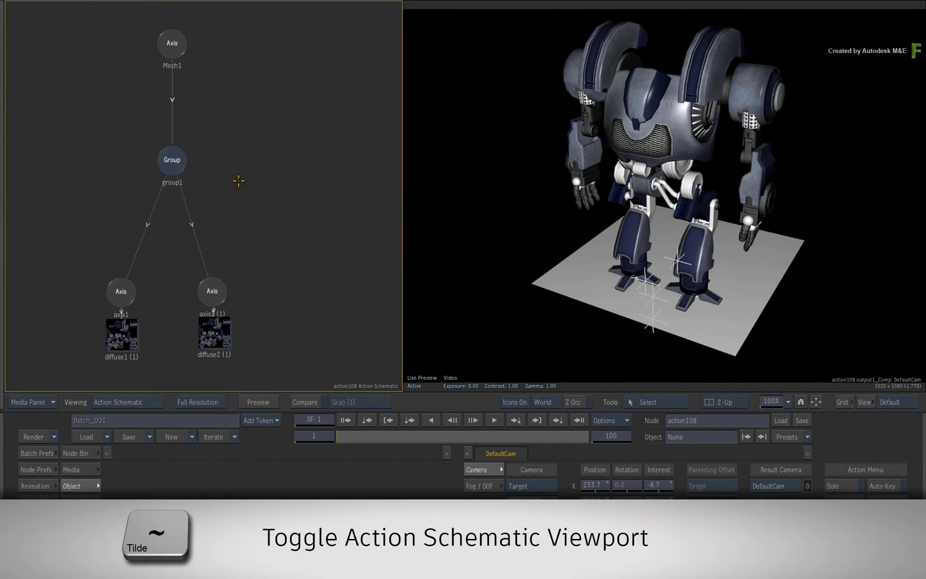
click(171, 165)
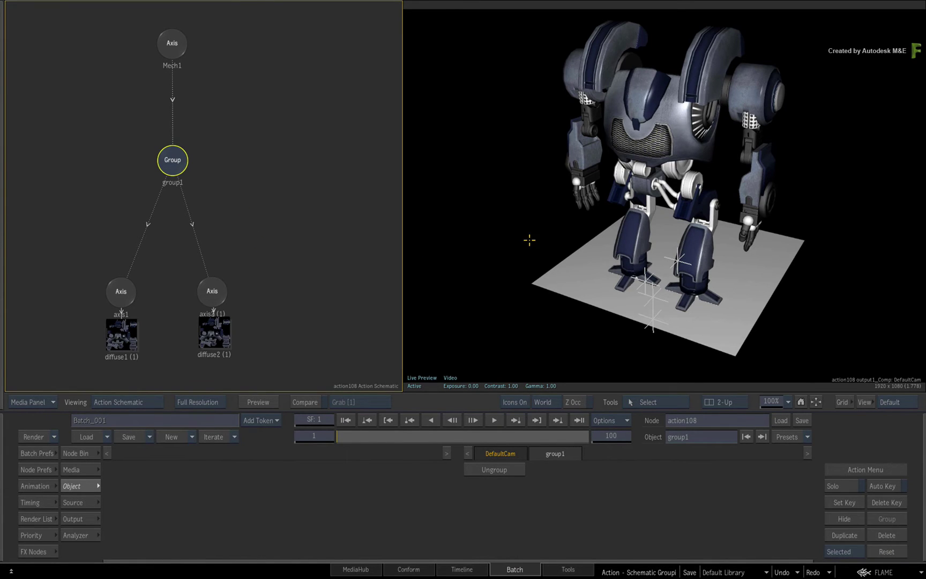
key(F8)
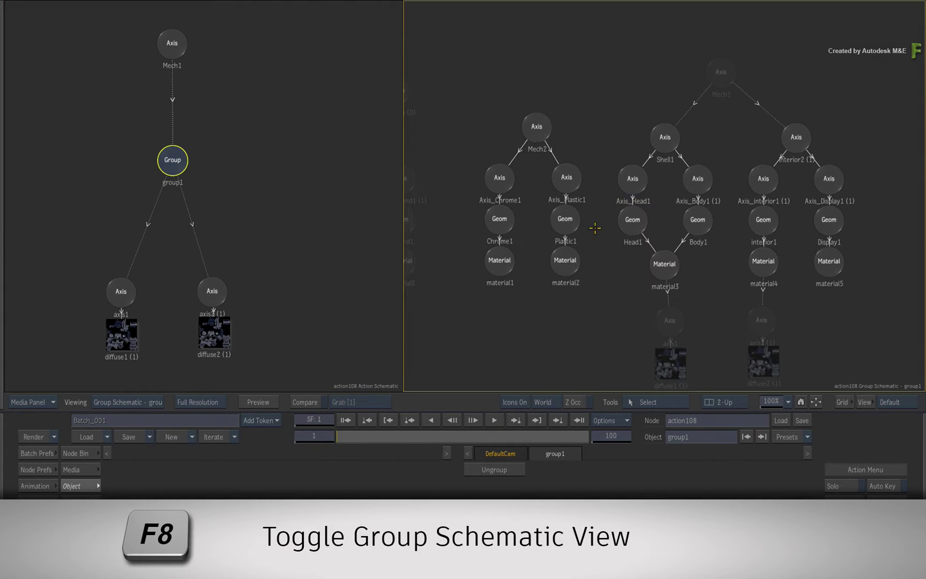
drag(567, 293, 550, 271)
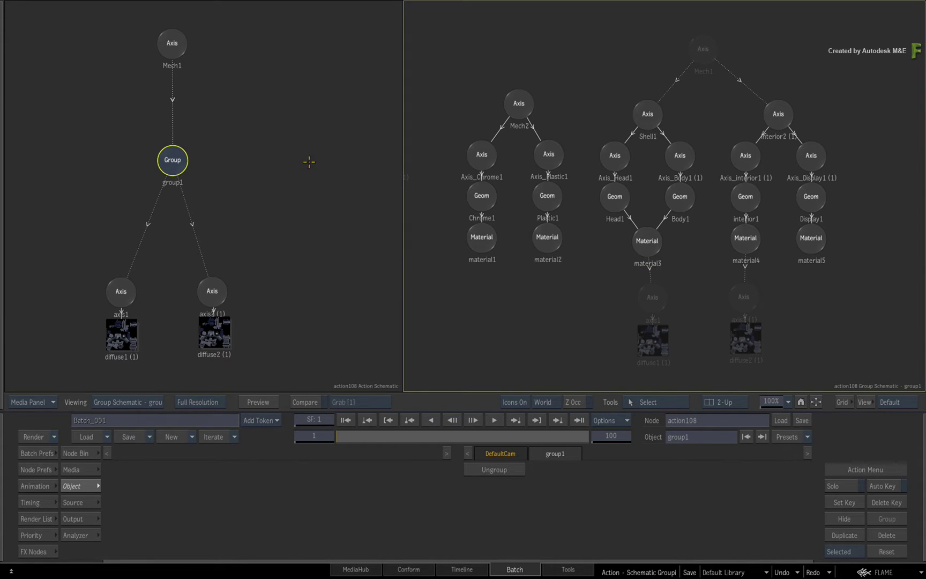
Reposition Mech1 and the axis nodes for diffuse1 and diffuse2 in both schematics, then deselect.
mouse_move(167, 47)
mouse_down()
mouse_move(139, 49)
mouse_move(179, 47)
mouse_up()
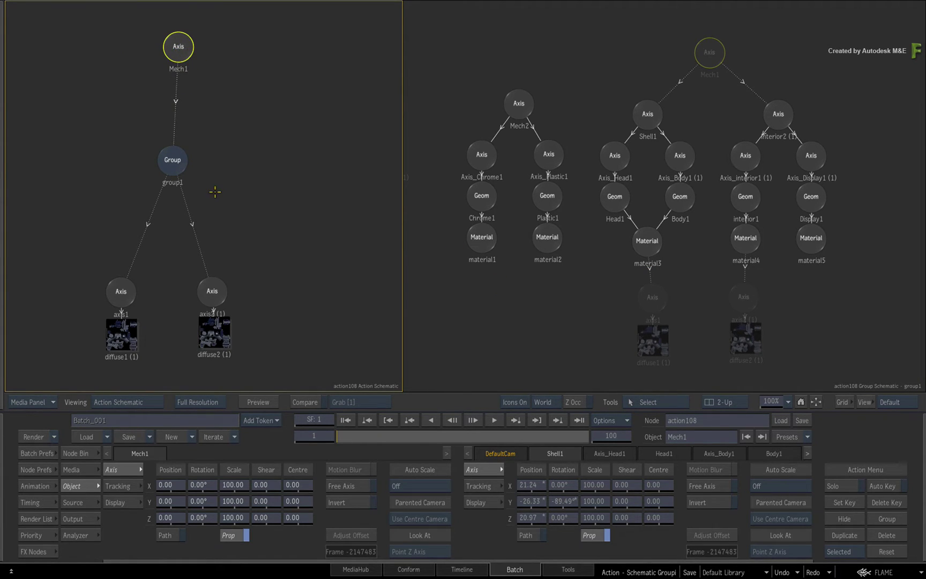
drag(211, 291, 238, 296)
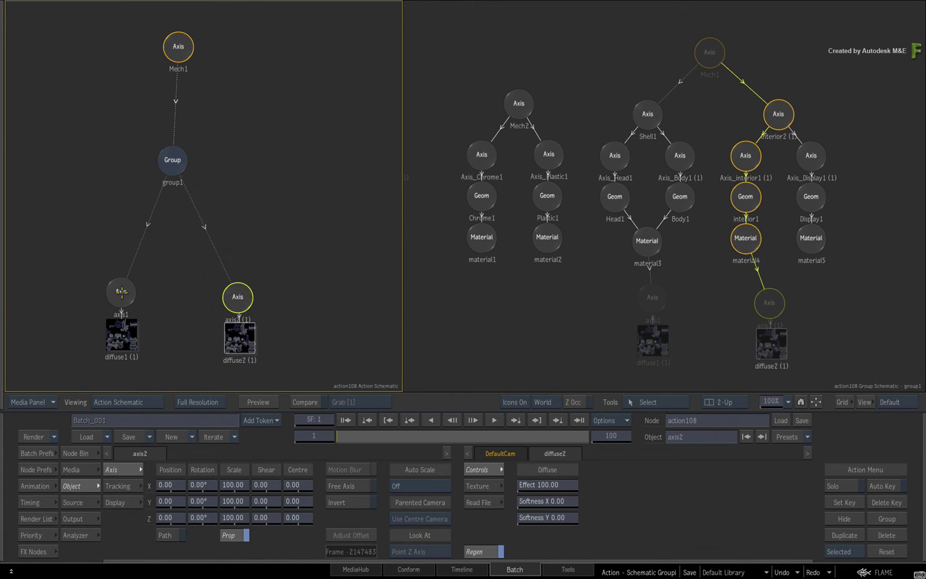
drag(122, 291, 103, 300)
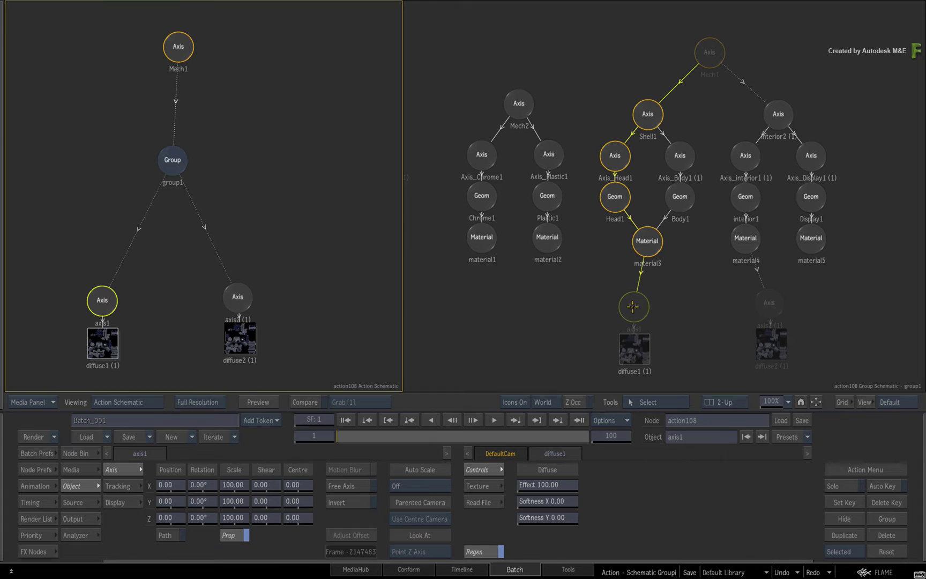
drag(632, 307, 649, 301)
drag(770, 299, 741, 295)
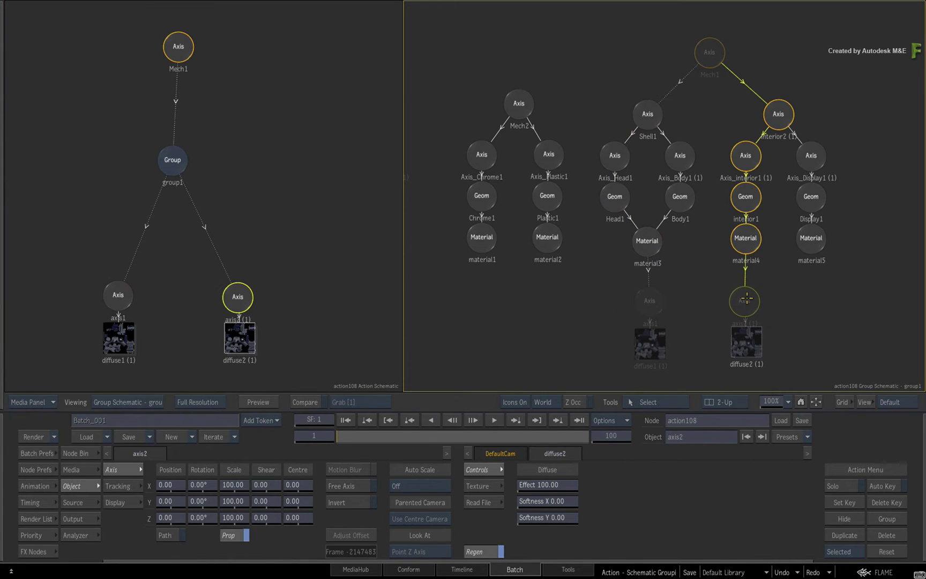
drag(709, 52, 706, 44)
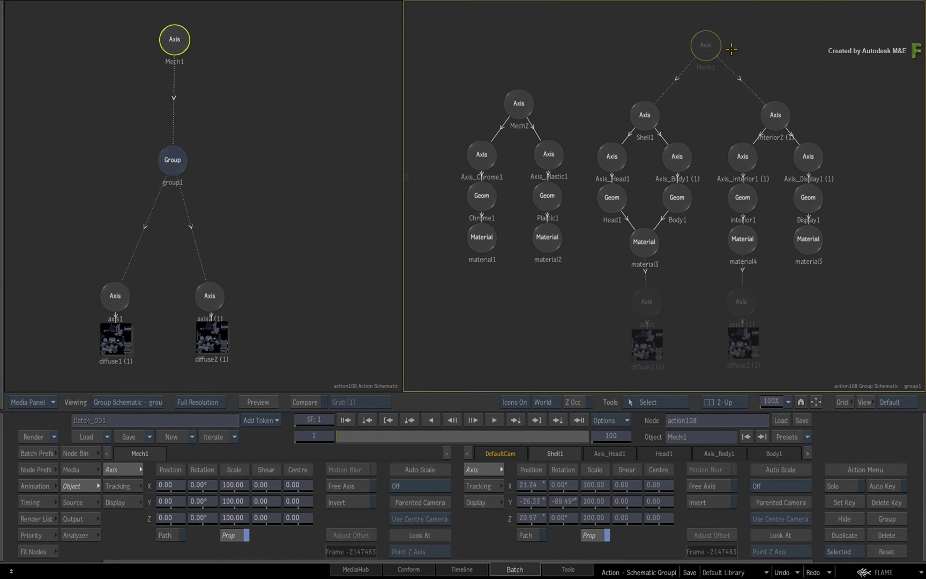
click(760, 66)
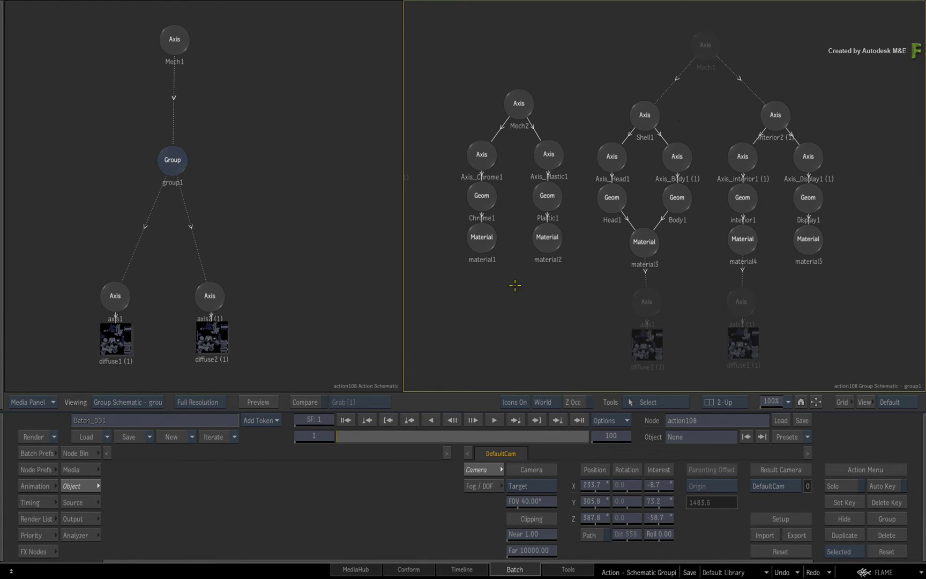
Make the left group schematic the single 1-Up view and pan its node tree into view.
key(alt+1)
click(337, 288)
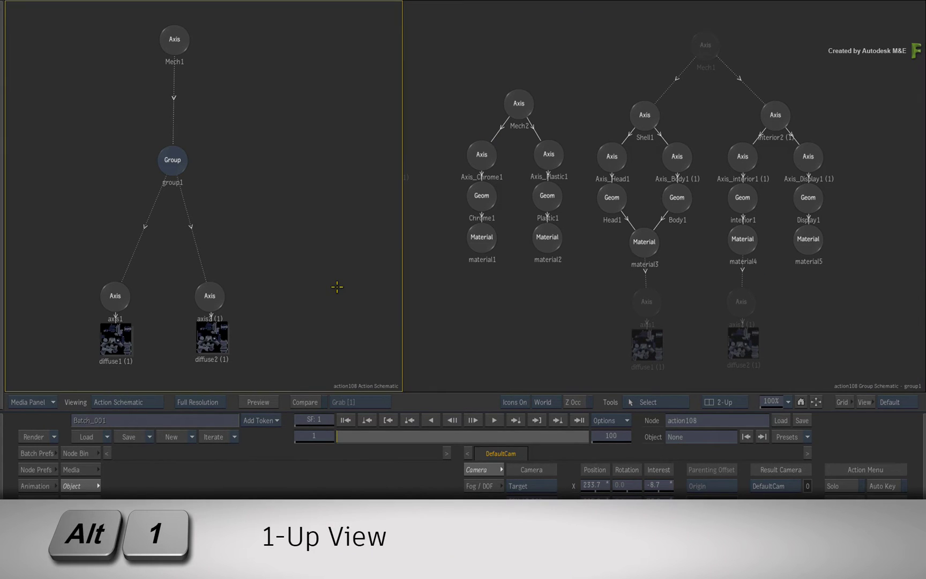
key(alt+1)
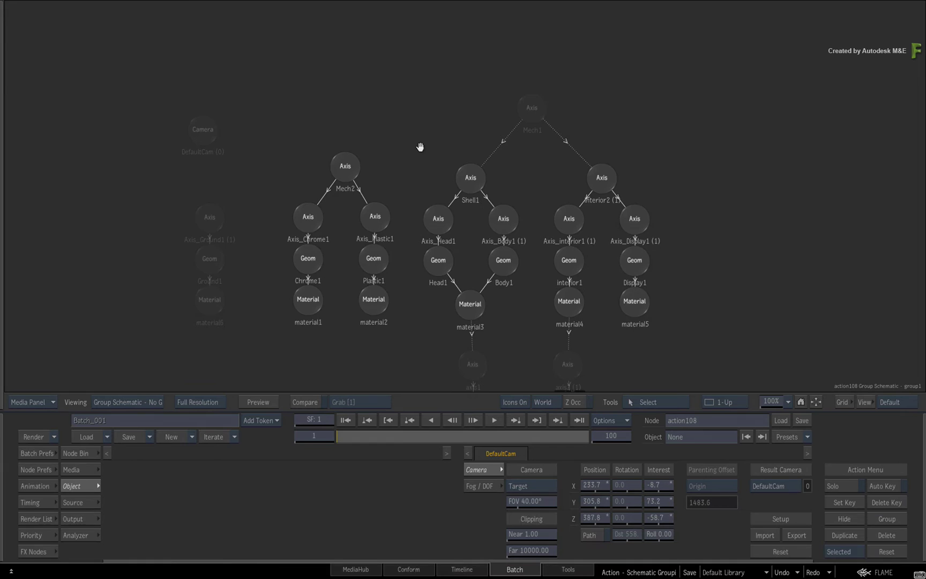
mouse_move(424, 146)
mouse_down()
mouse_move(426, 80)
mouse_move(449, 98)
mouse_up()
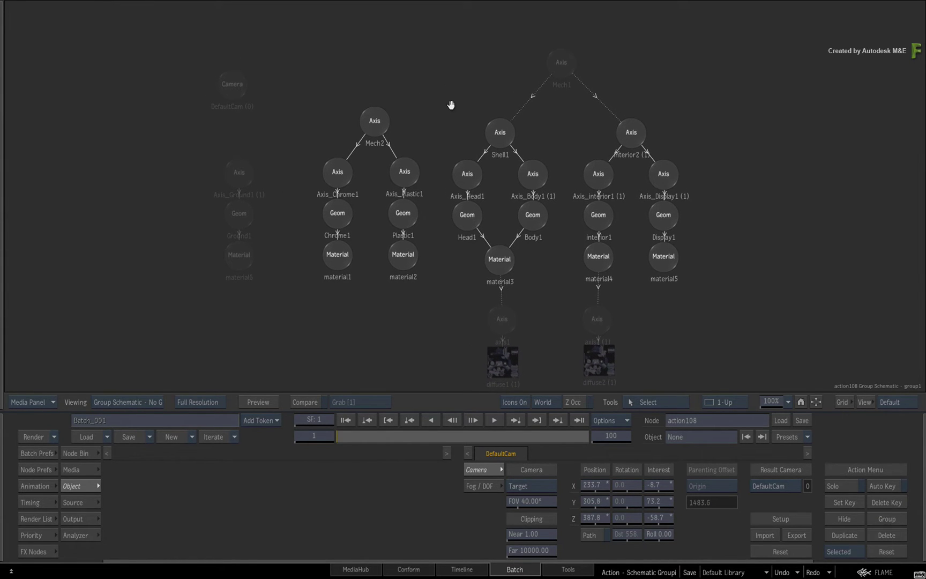
drag(449, 98, 451, 107)
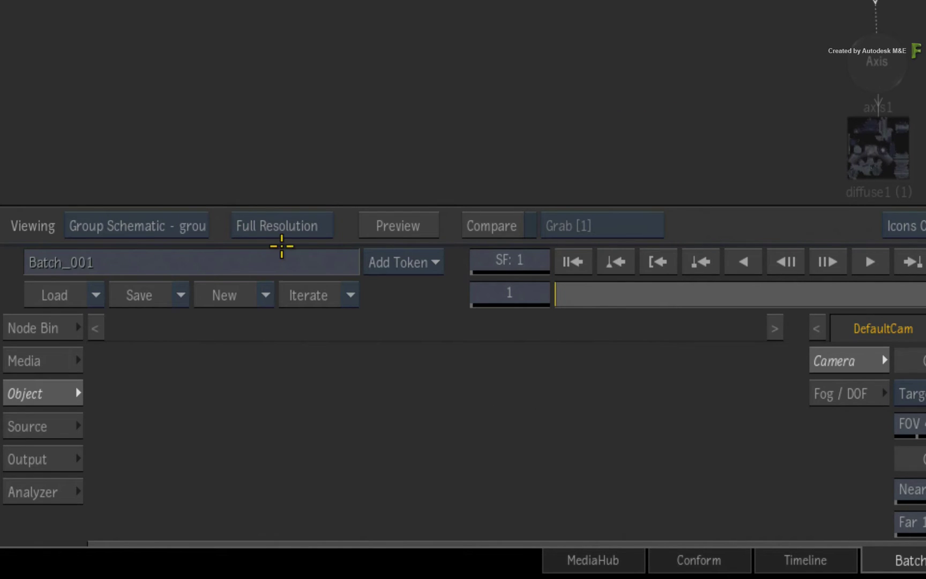
Add an Axis node from the Node Bin, parenting Mech2, Shell1 and interior2.
click(57, 324)
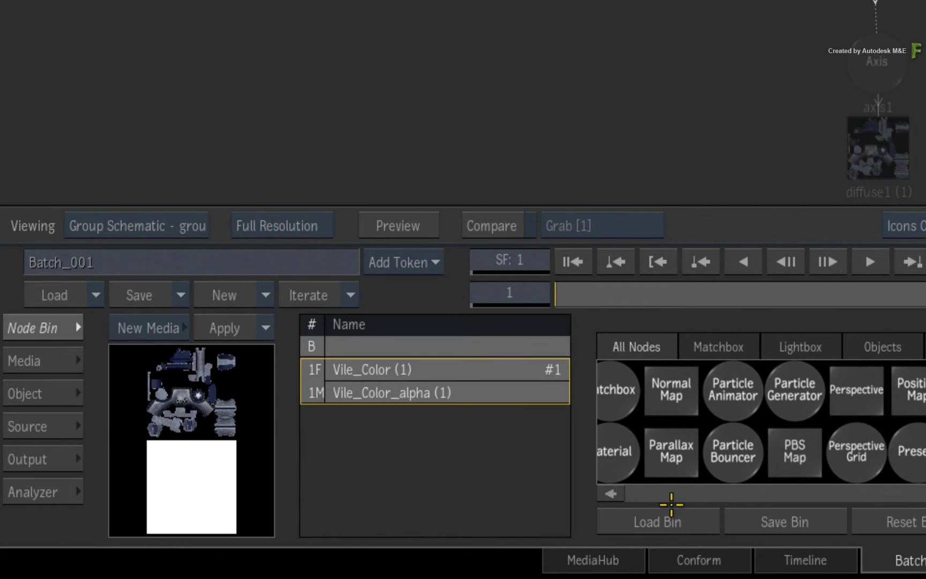
scroll(670, 499, up, 5)
mouse_move(805, 395)
mouse_down()
mouse_move(372, 517)
mouse_move(435, 82)
mouse_up()
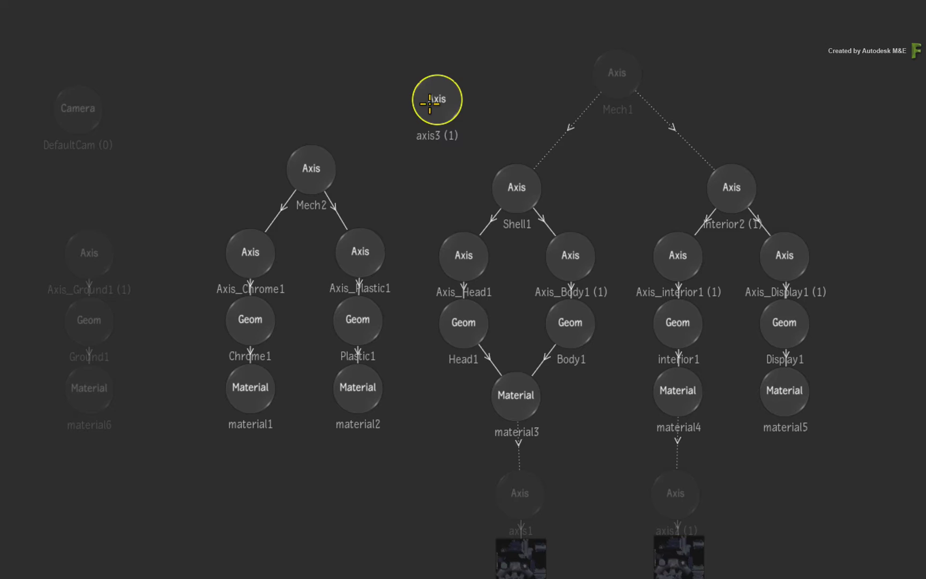
mouse_move(428, 111)
mouse_down()
mouse_move(512, 164)
mouse_move(502, 95)
mouse_move(453, 97)
mouse_move(450, 71)
mouse_up()
Cut axis3's links, delete it, and move Mech1 up-left.
drag(364, 112, 541, 97)
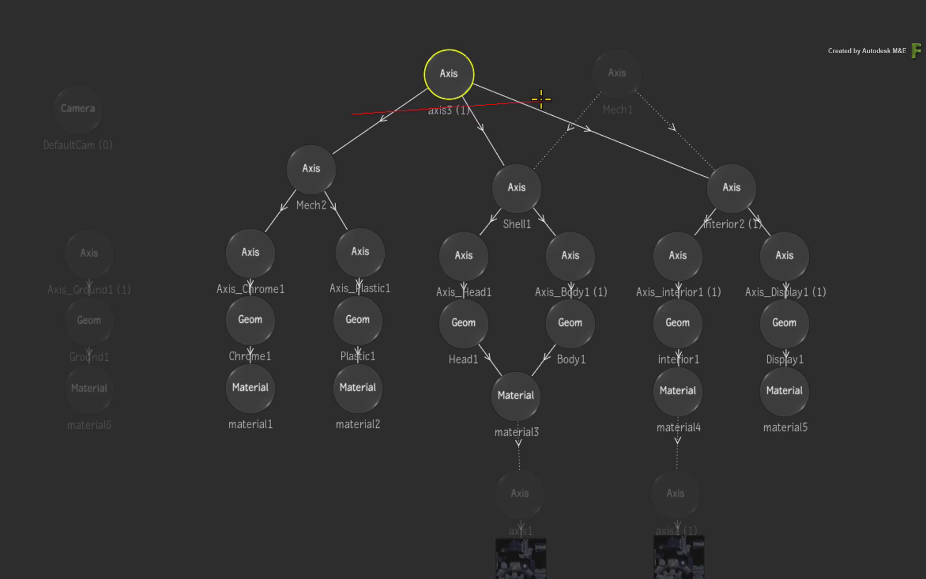
drag(433, 93, 329, 225)
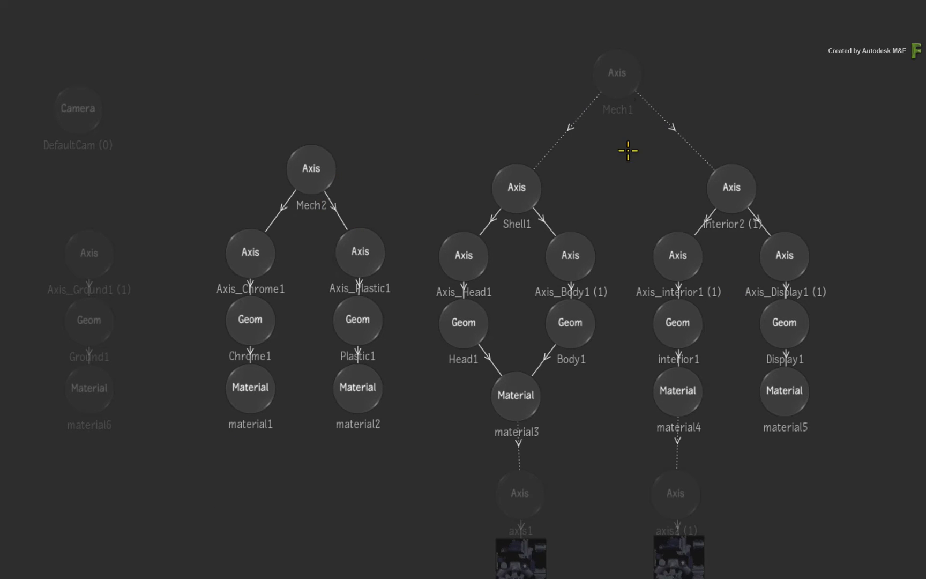
drag(617, 75, 588, 49)
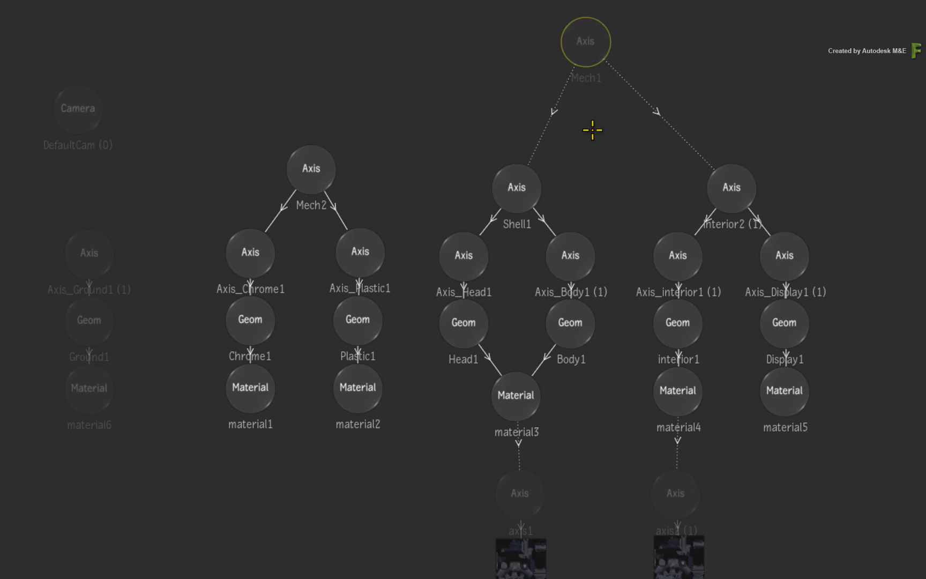
Link and then cut Mech1's connections to Mech2, Shell1 and interior2, ending unlinked.
drag(506, 107, 733, 97)
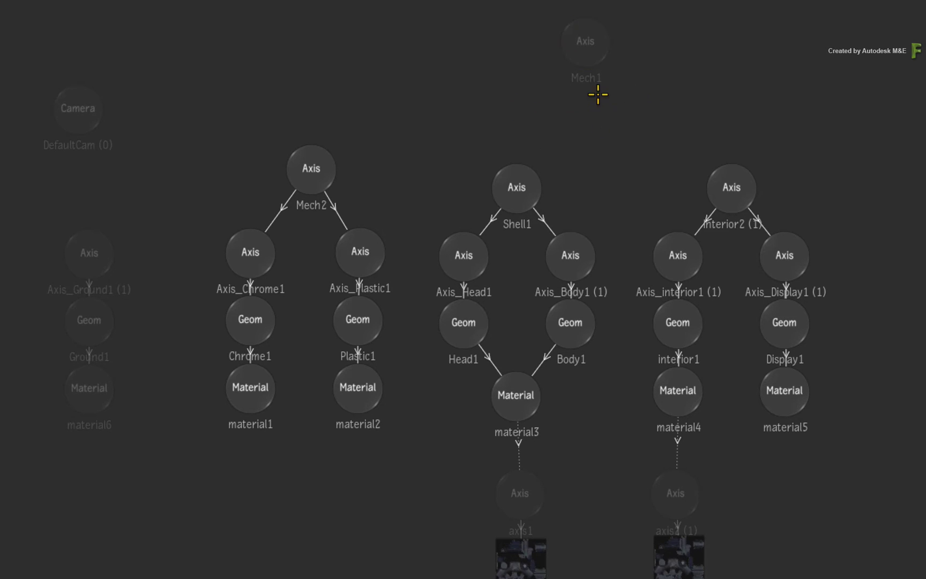
drag(573, 62, 310, 168)
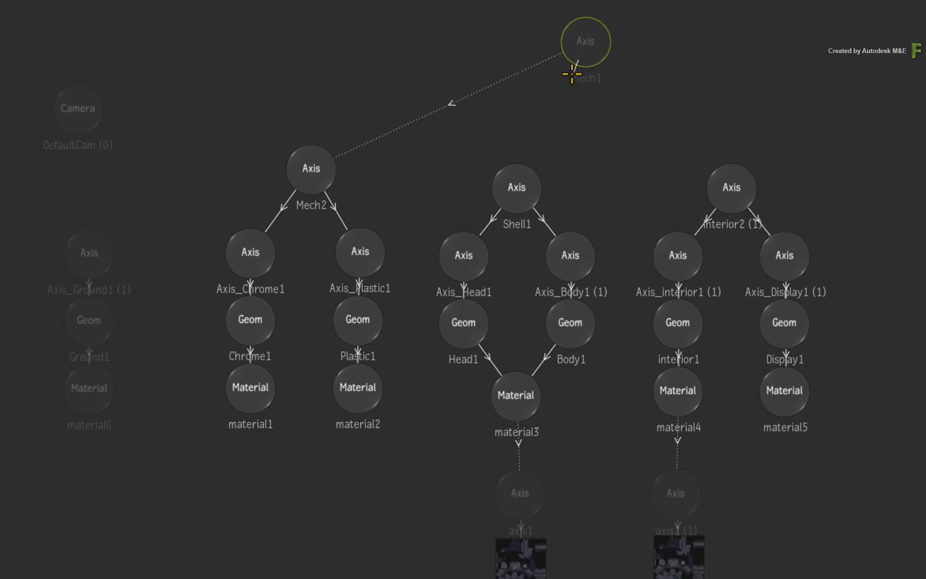
mouse_move(571, 69)
mouse_down()
mouse_move(529, 147)
mouse_move(630, 118)
mouse_up()
drag(459, 64, 632, 143)
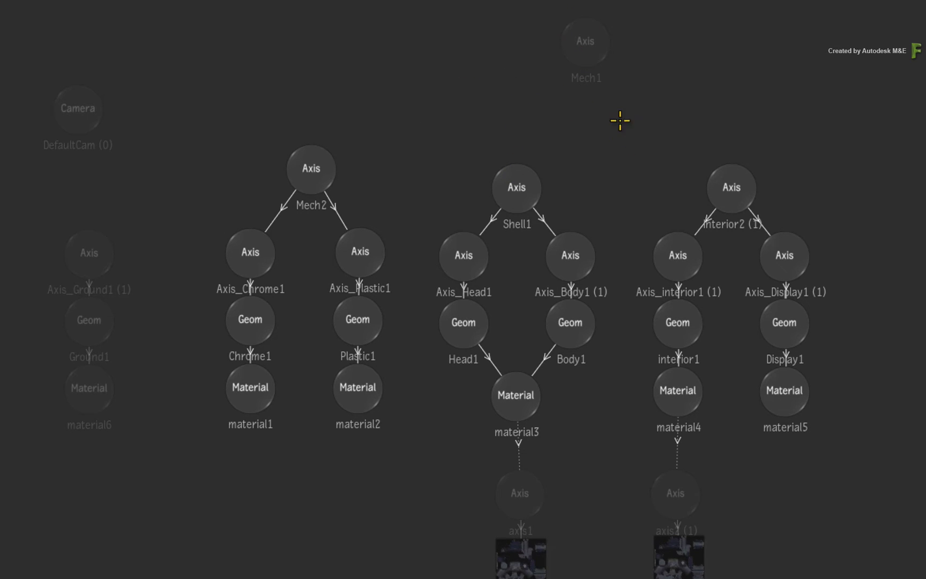
drag(605, 58, 722, 170)
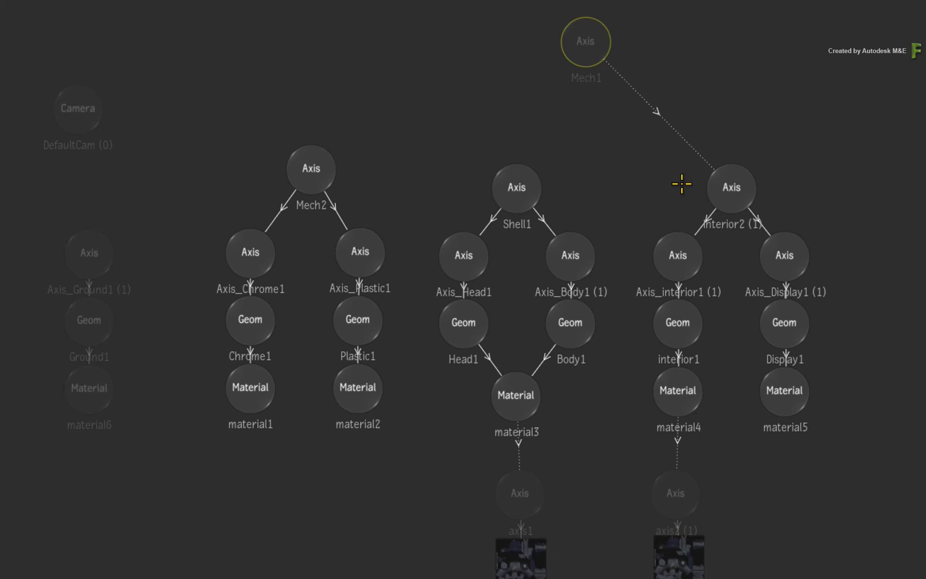
drag(598, 64, 539, 171)
key(grave)
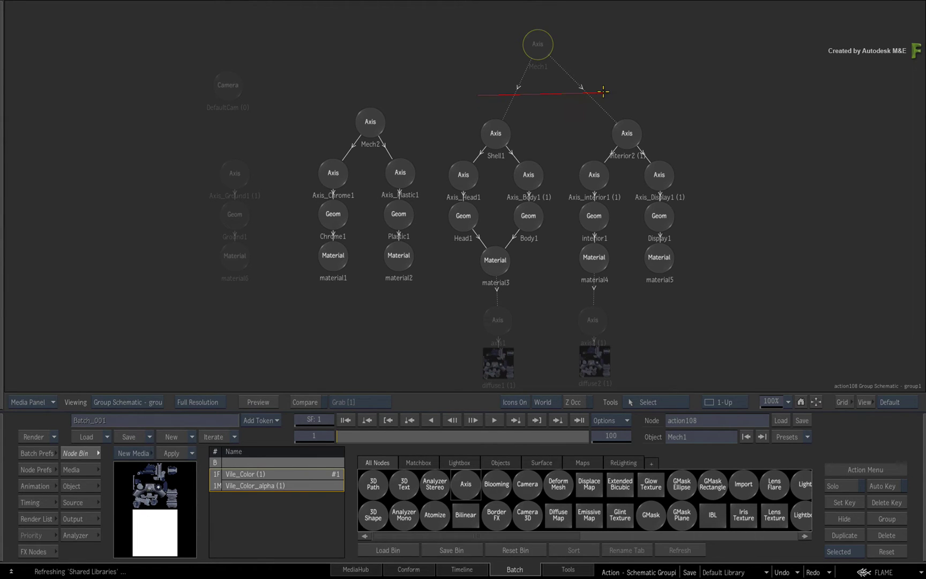
drag(603, 91, 640, 92)
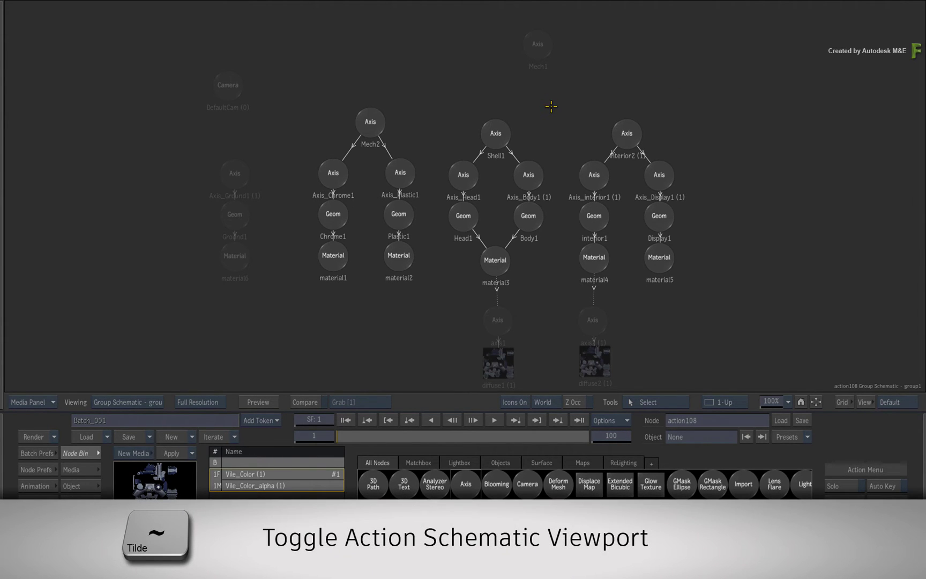
Link Mech1 to group1, then open group1 and place Mech1 above its three branches.
key(asciitilde)
drag(567, 36, 583, 58)
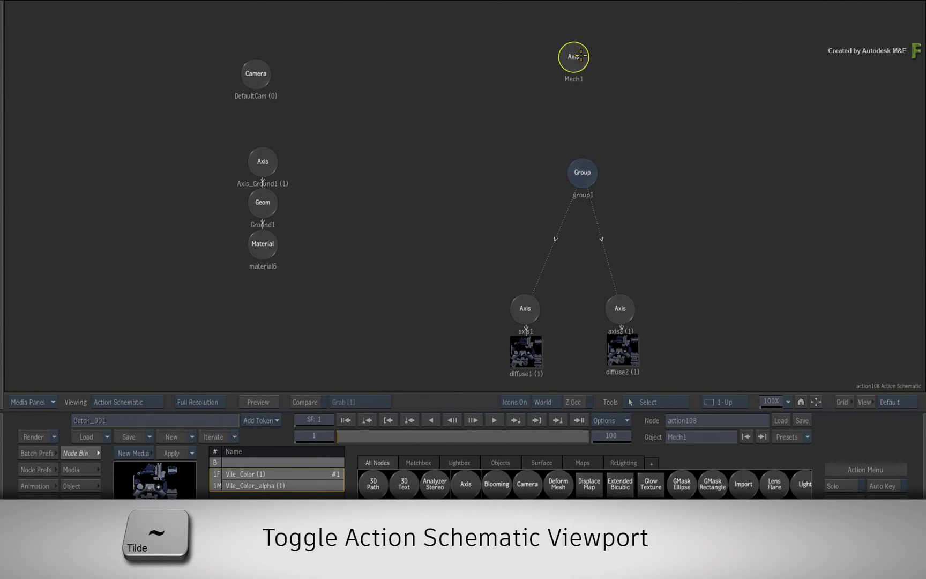
key(Escape)
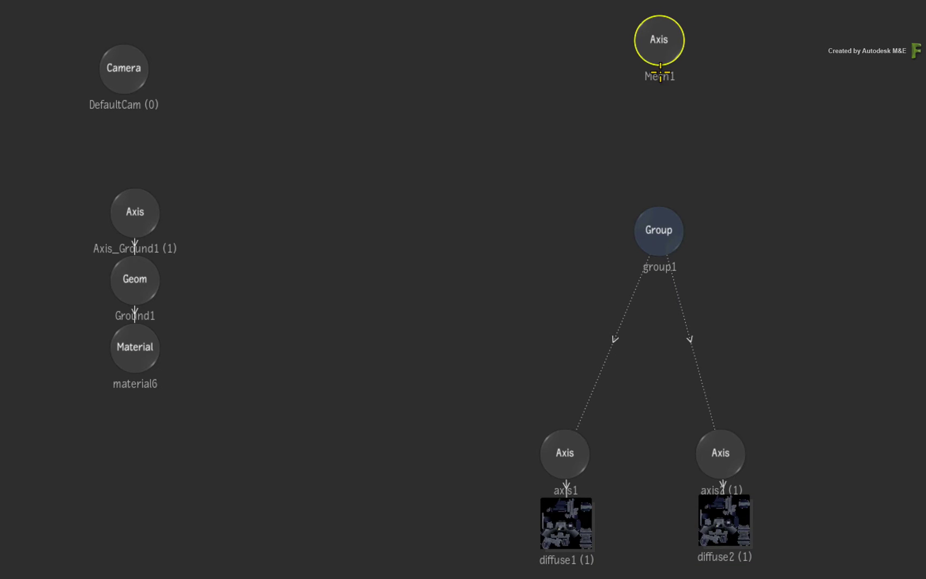
drag(657, 60, 654, 226)
click(656, 236)
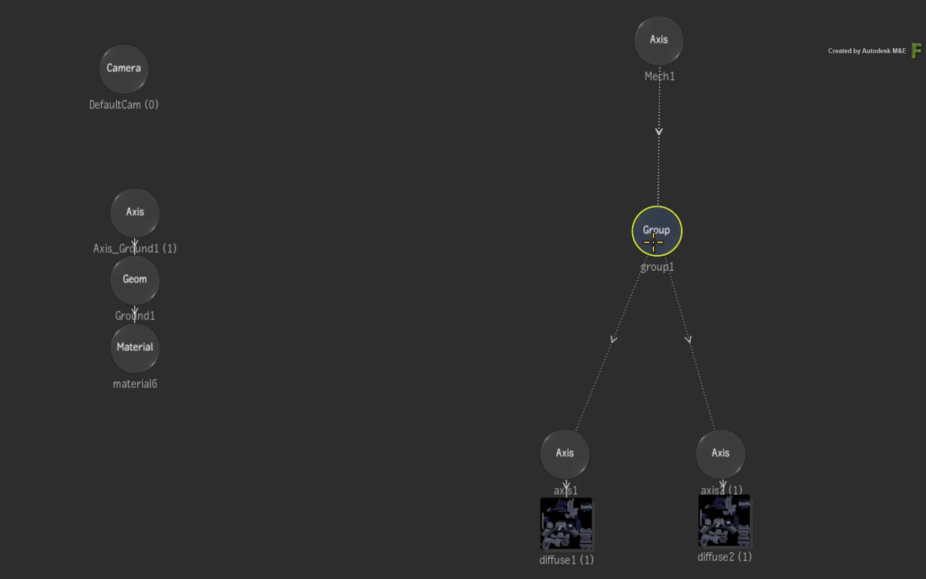
double_click(657, 241)
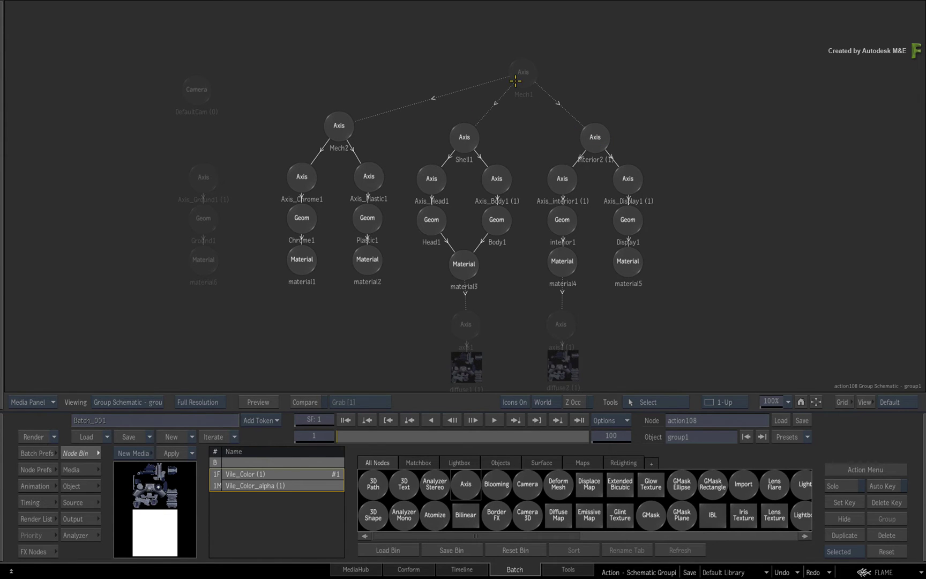
drag(526, 70, 475, 49)
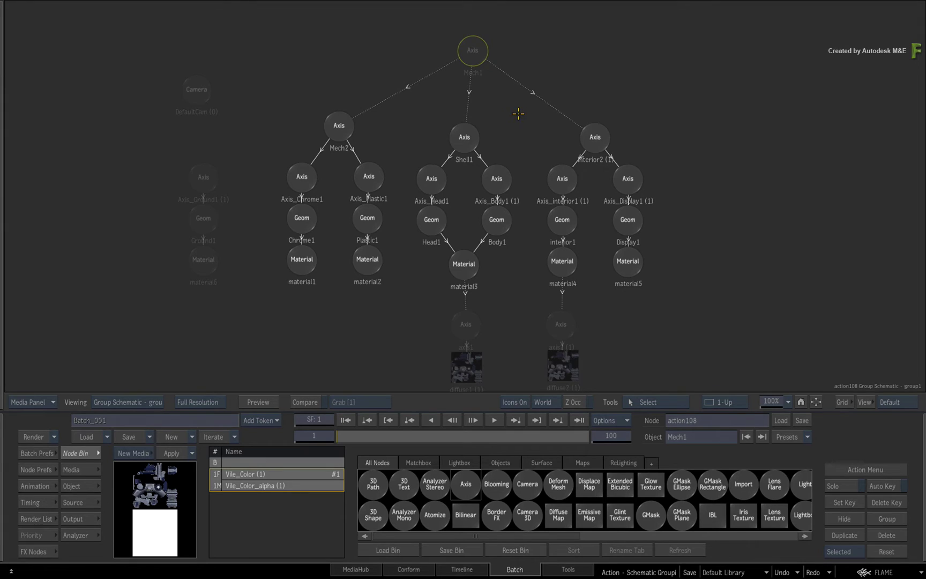
Connect shader1 to group1 and place it below the group node.
key(Escape)
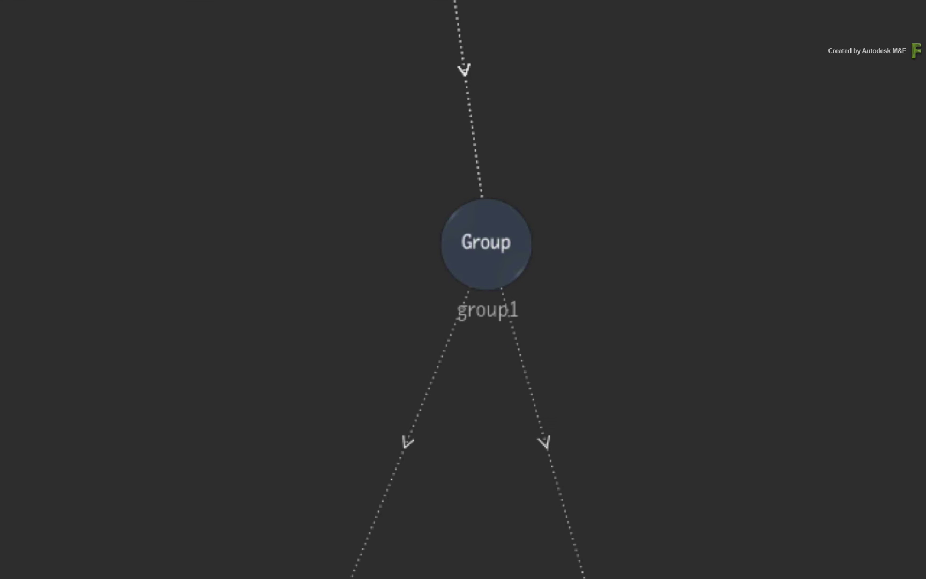
click(582, 173)
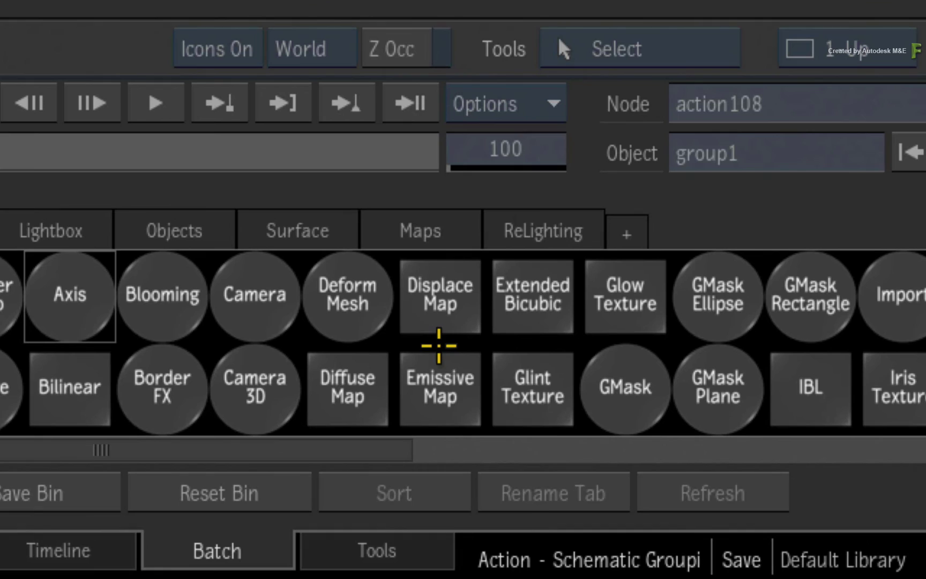
scroll(438, 347, right, 5)
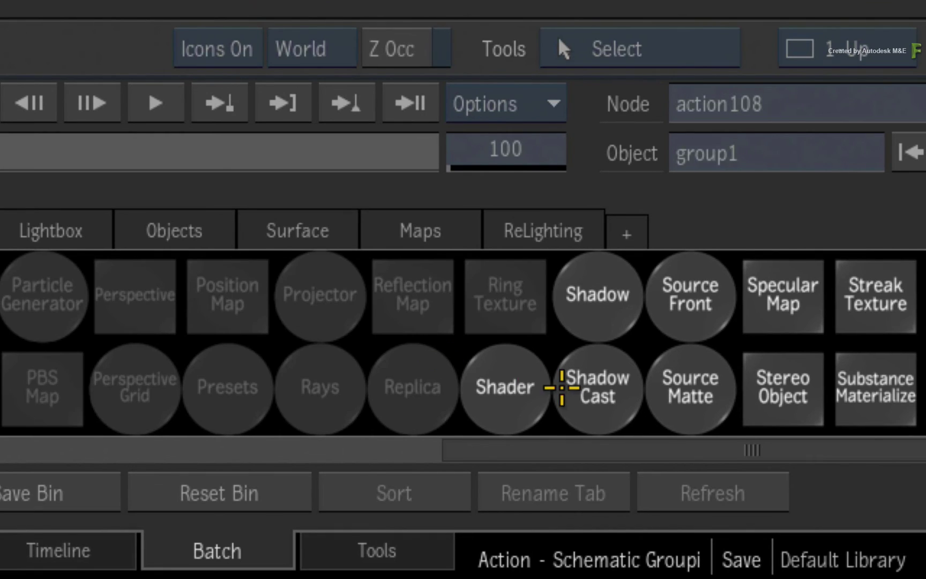
mouse_move(514, 393)
mouse_down()
mouse_move(488, 210)
mouse_move(691, 204)
mouse_up()
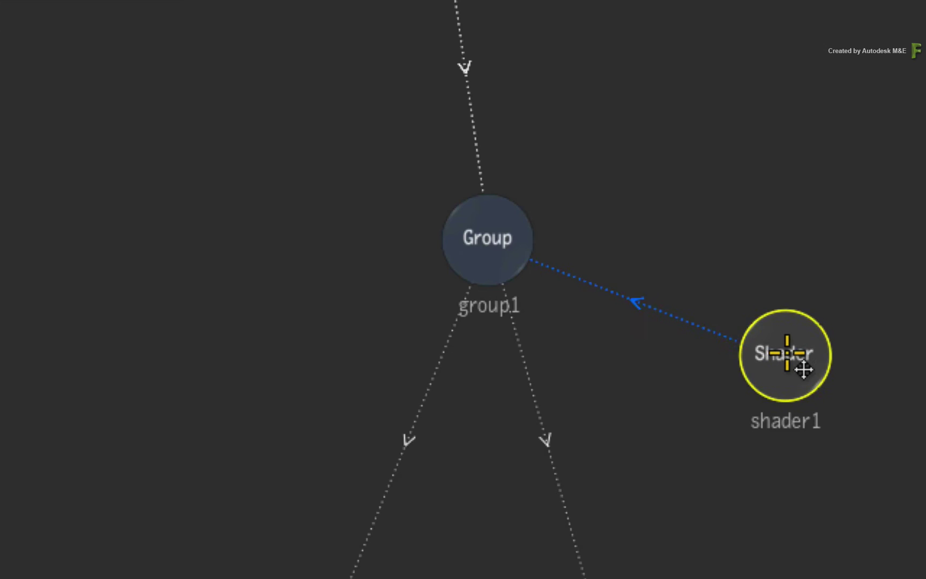
drag(691, 205, 687, 214)
drag(791, 368, 542, 438)
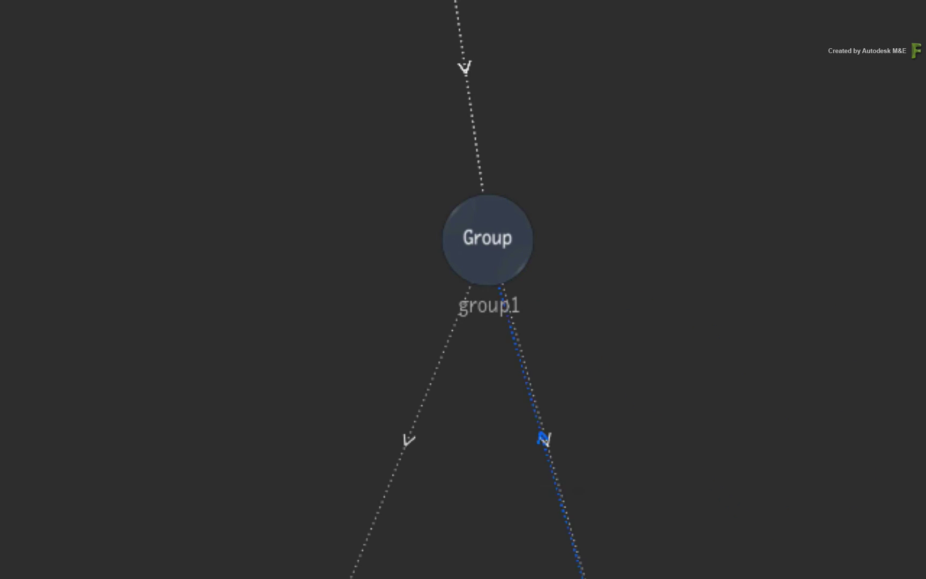
drag(575, 314, 576, 314)
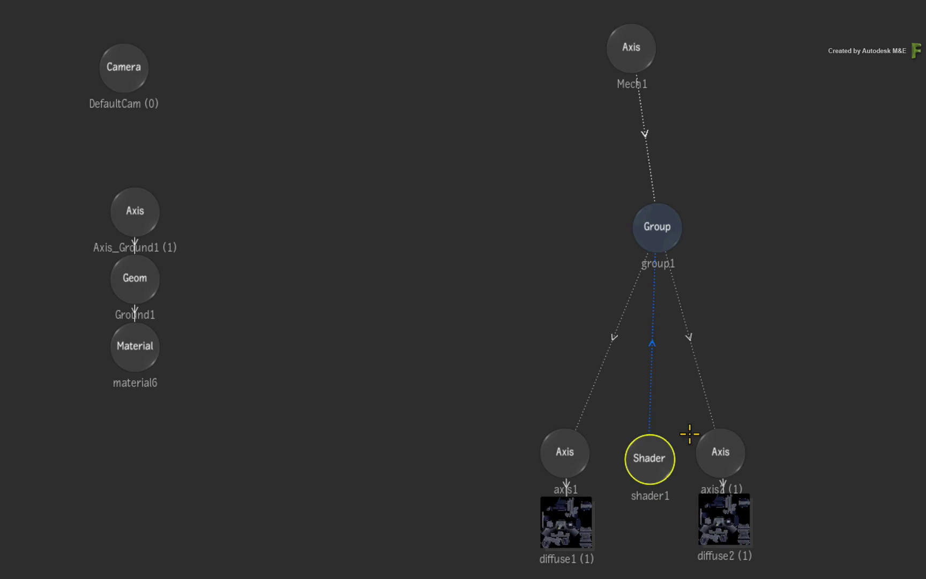
Inside group1, move shader1 lower-left and Mech1 up-left above the branches.
click(660, 237)
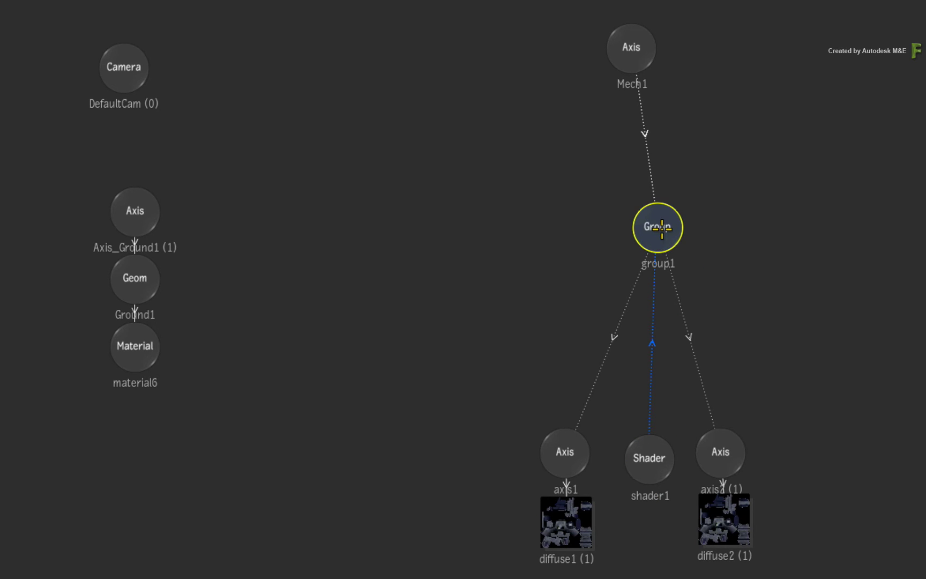
double_click(660, 238)
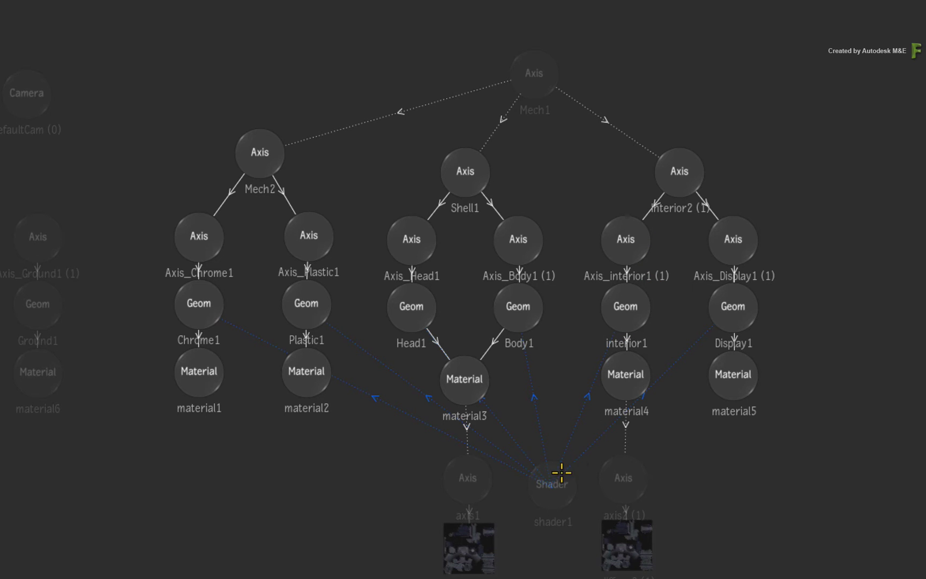
drag(548, 482, 357, 508)
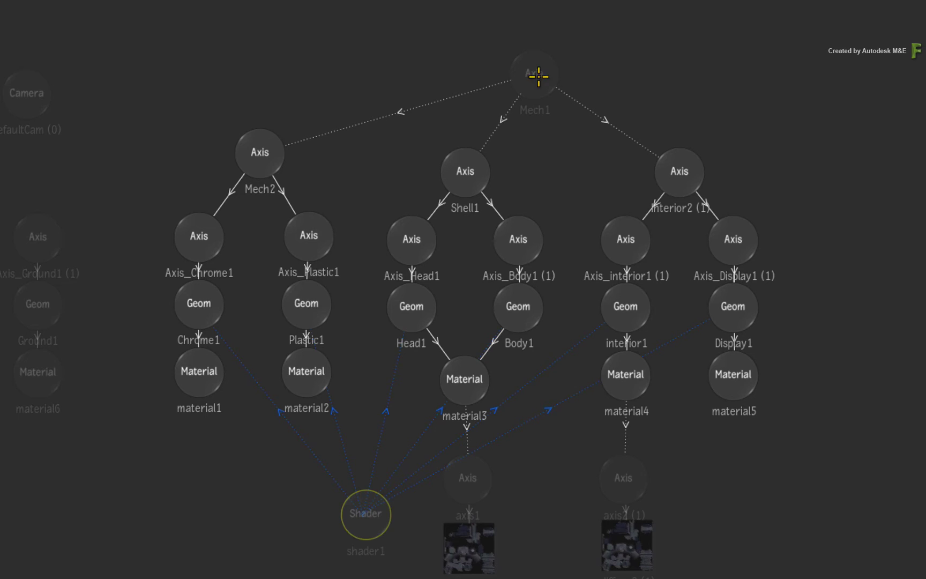
drag(535, 75, 468, 28)
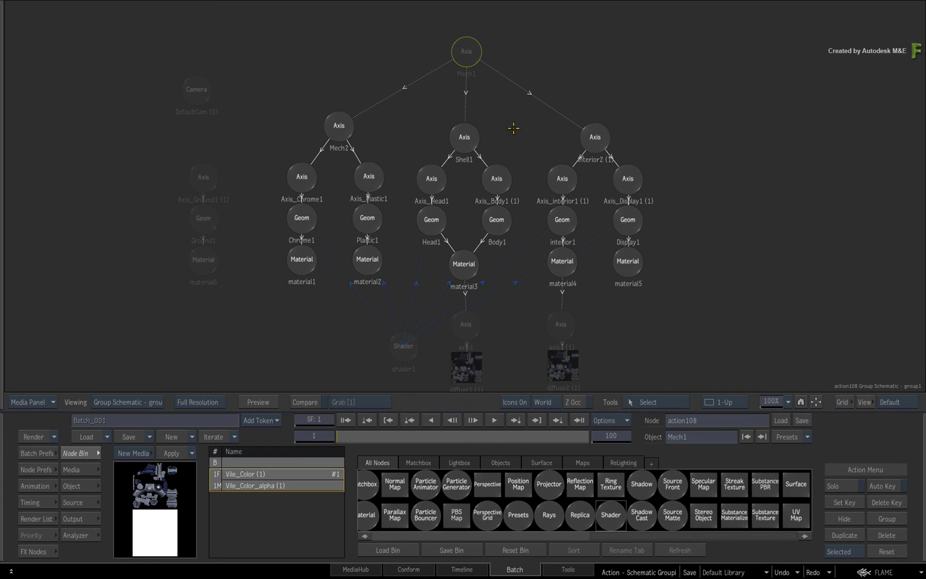
Exit the Group Schematic, centre group1 under Mech1, then select shader1 and group1.
double_click(521, 124)
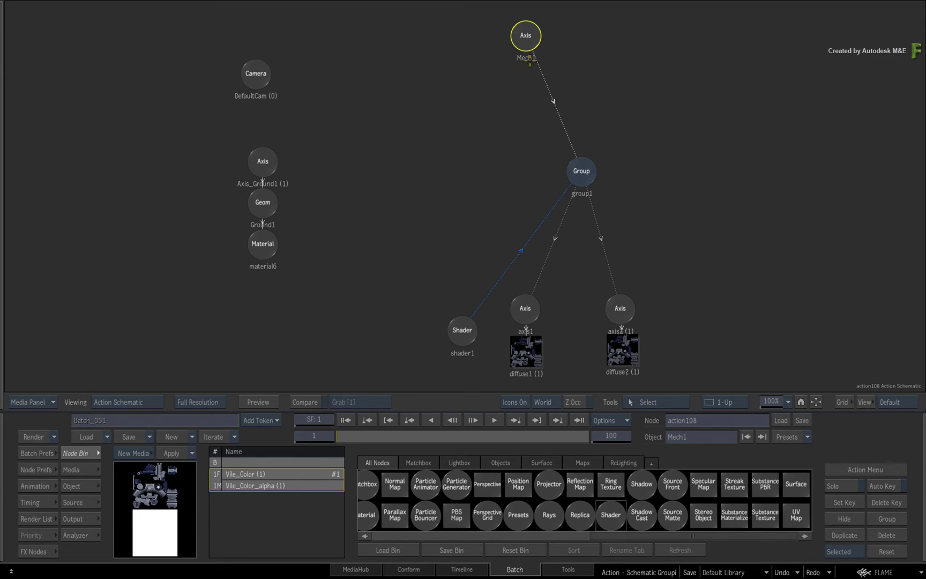
drag(581, 170, 528, 175)
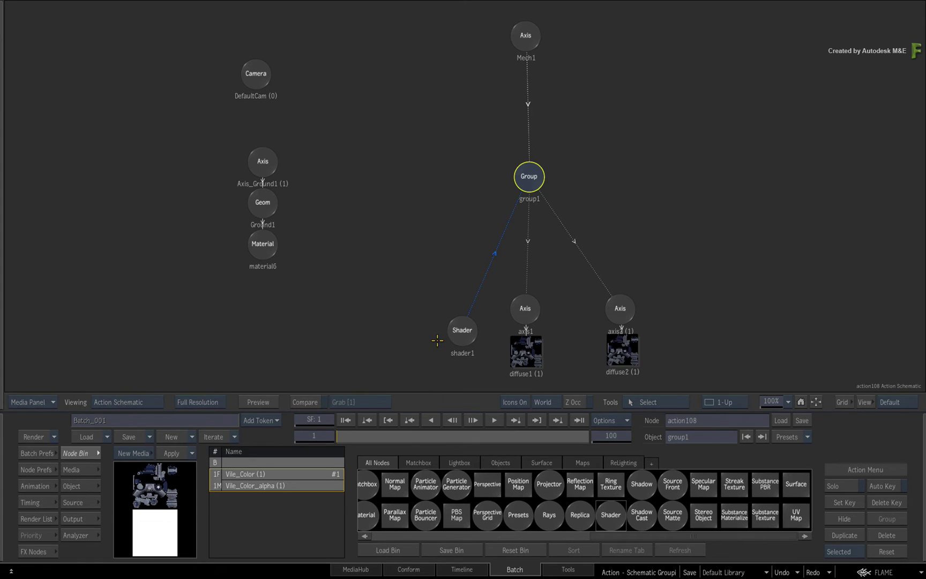
click(462, 334)
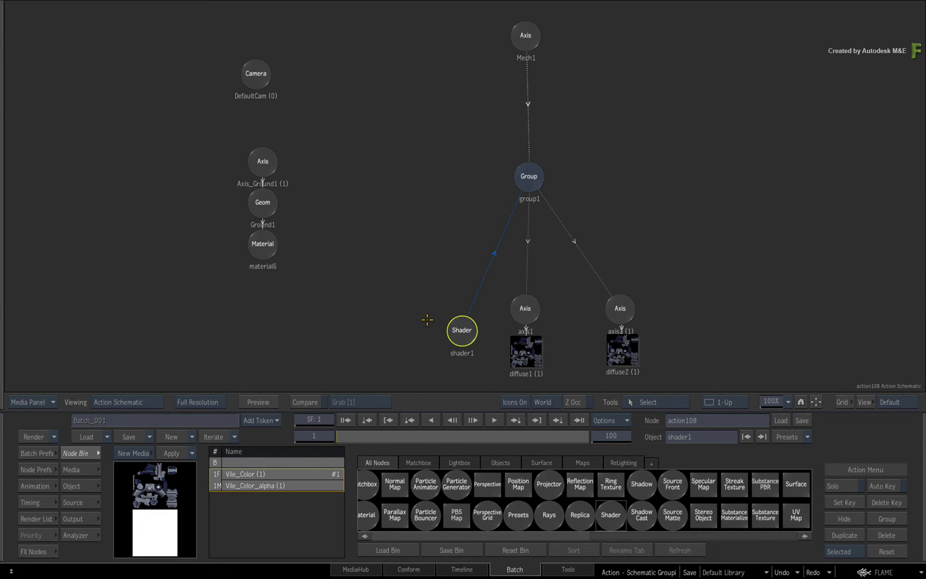
click(529, 180)
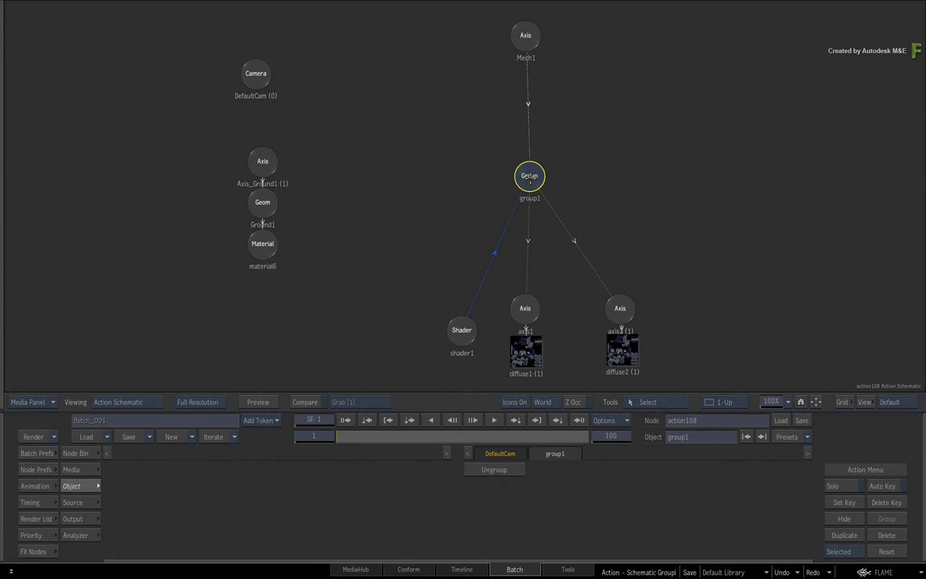
Open group1, show the node bin, expand the schematic to full screen, then close the group.
double_click(528, 178)
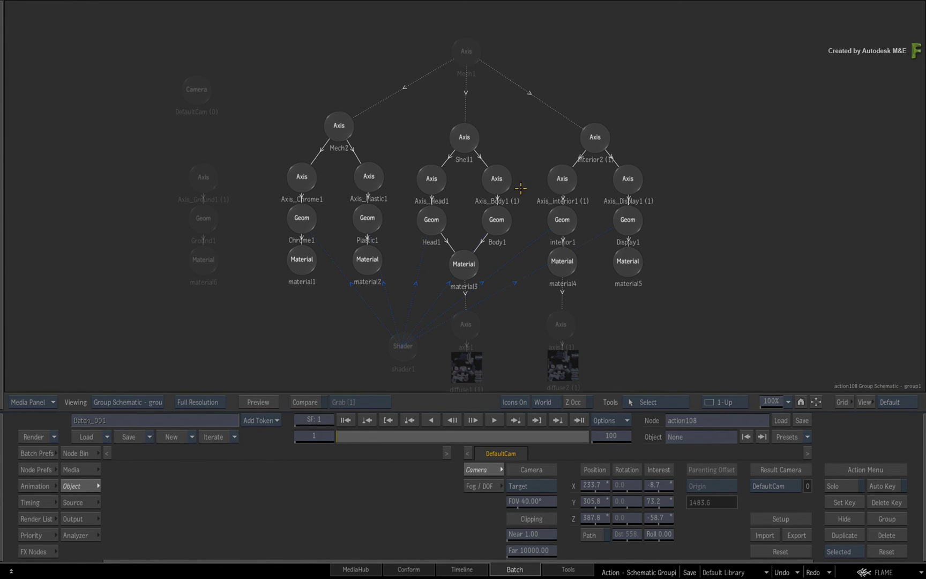
scroll(515, 322, down, 2)
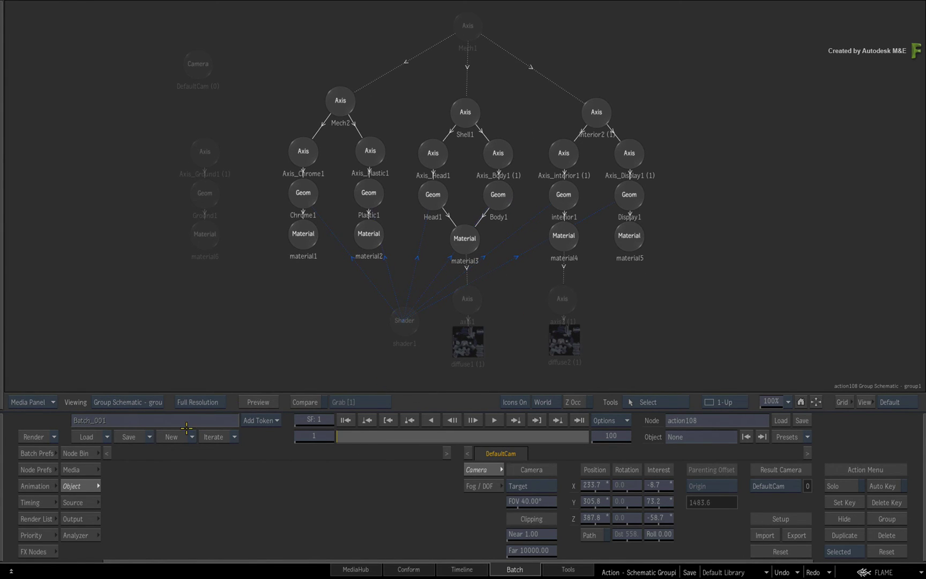
click(78, 453)
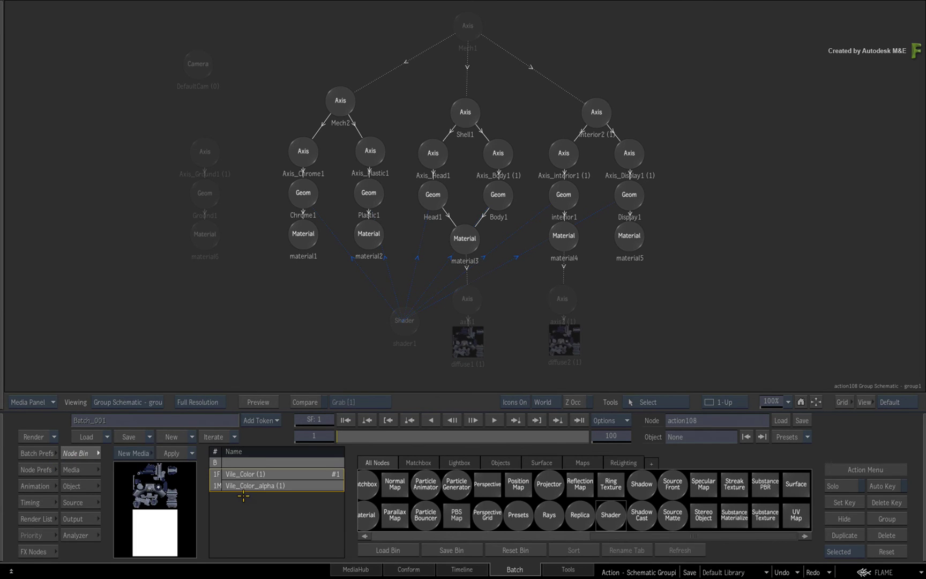
key(grave)
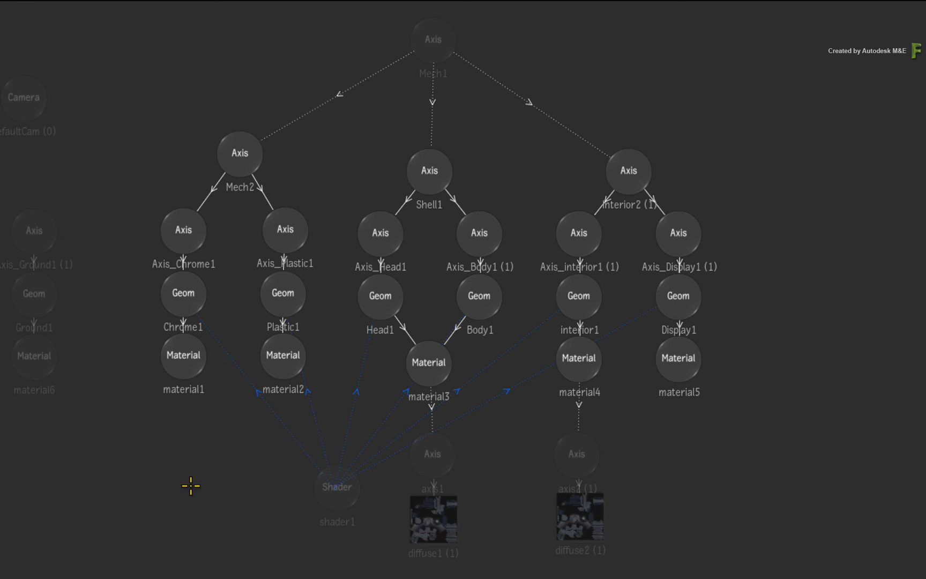
key(ctrl+g)
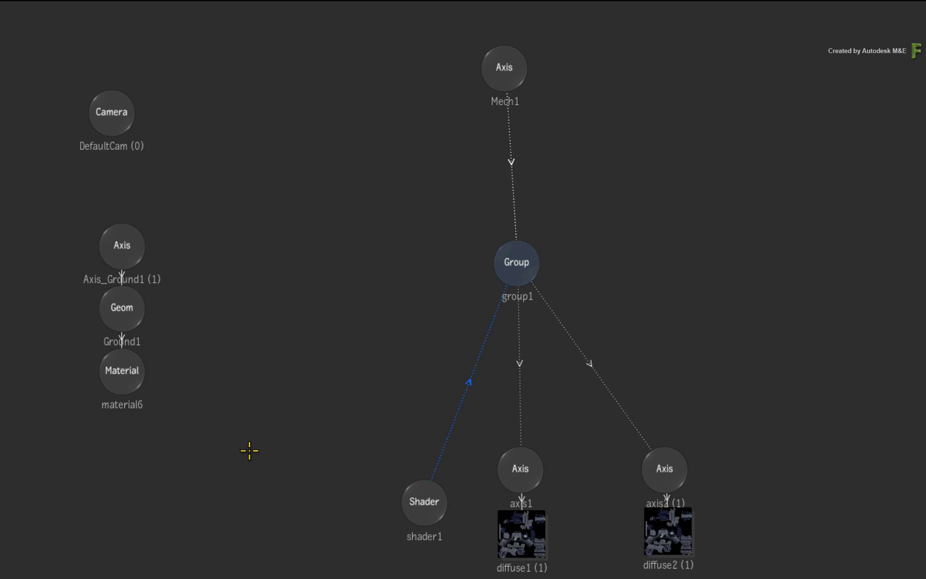
Reopen group1 and move Mech1 to the upper right above its branches.
click(515, 270)
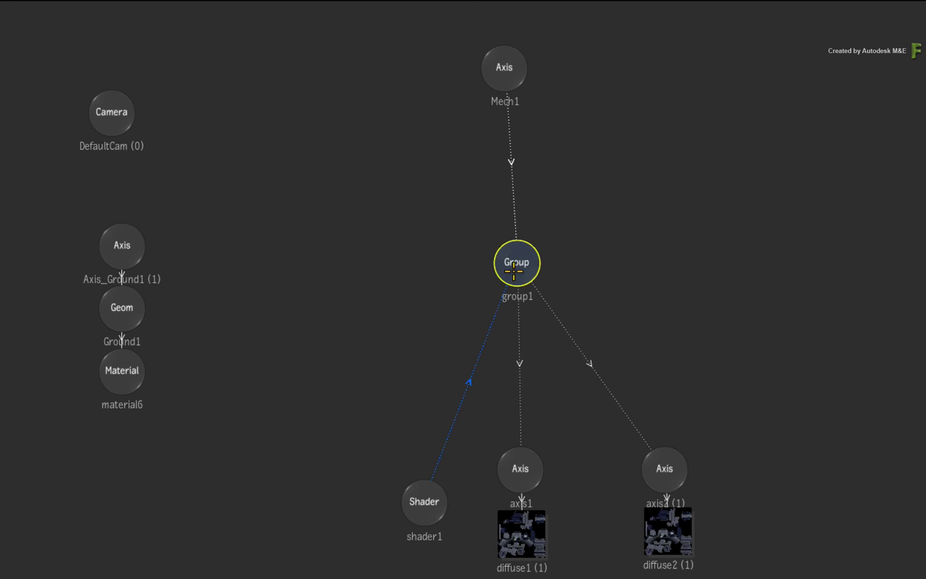
double_click(514, 269)
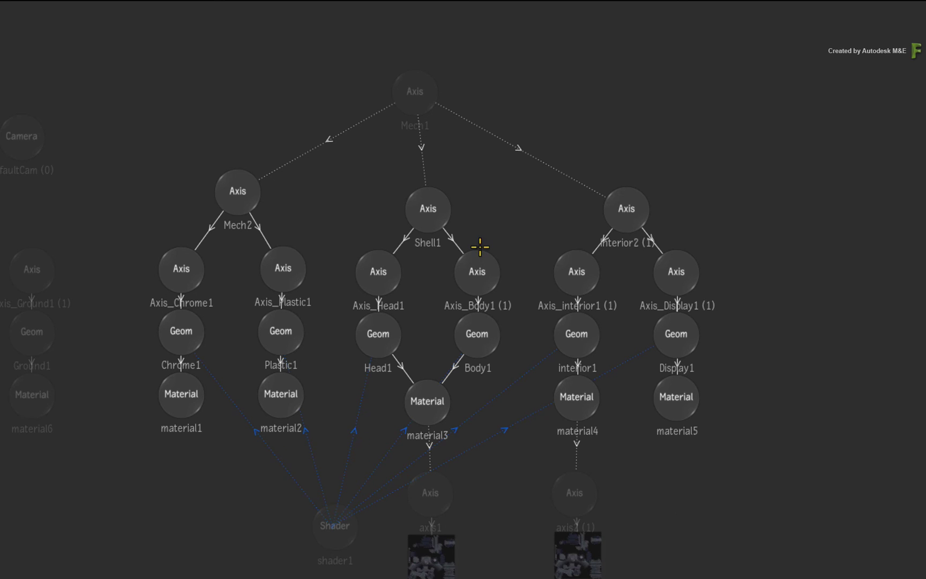
drag(419, 94, 681, 80)
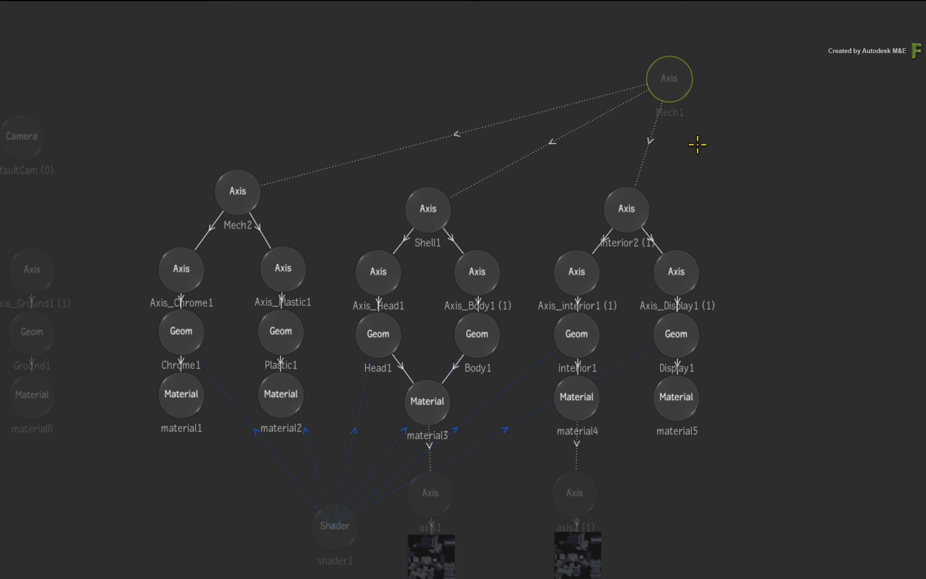
Collapse group1, place Mech1 directly above it, then move group1 to the right.
key(ctrl+g)
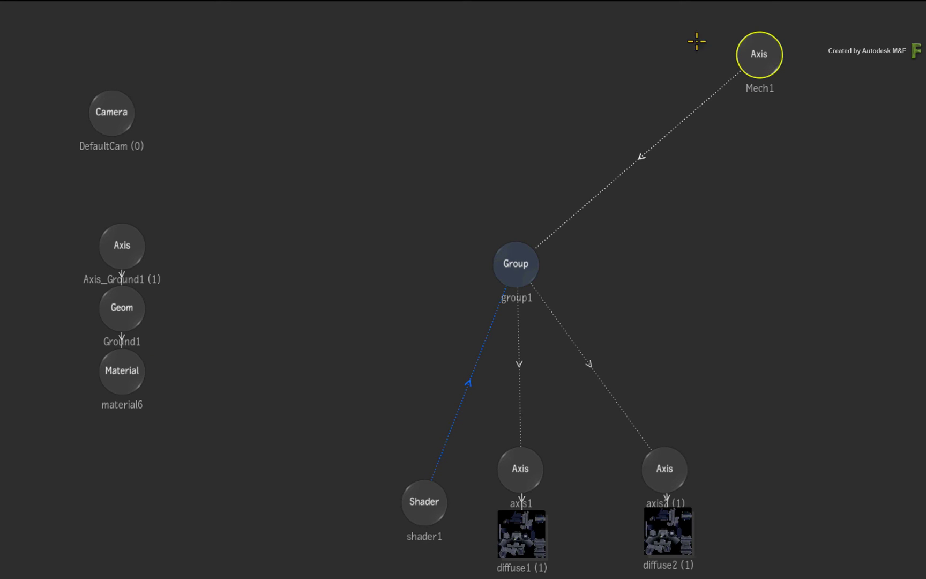
drag(759, 52, 515, 59)
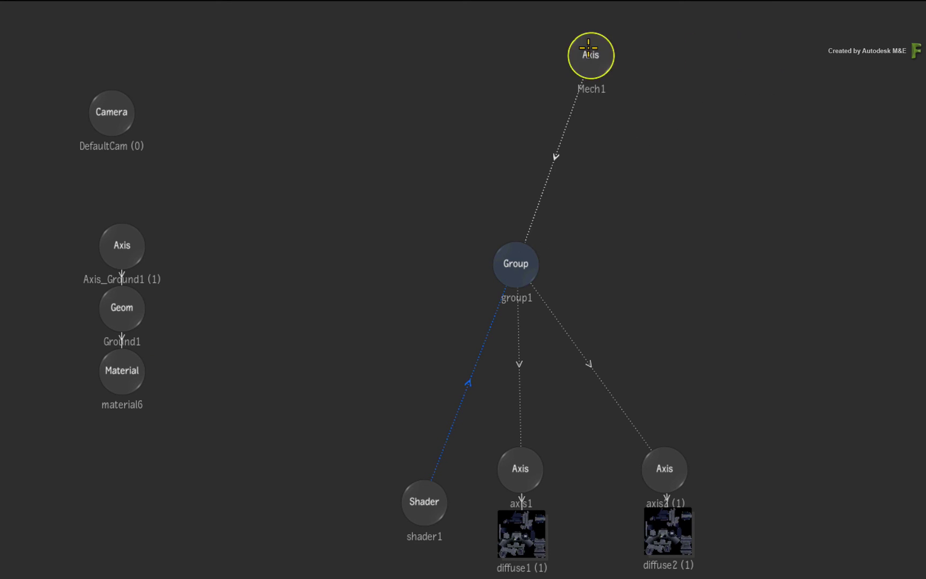
click(507, 255)
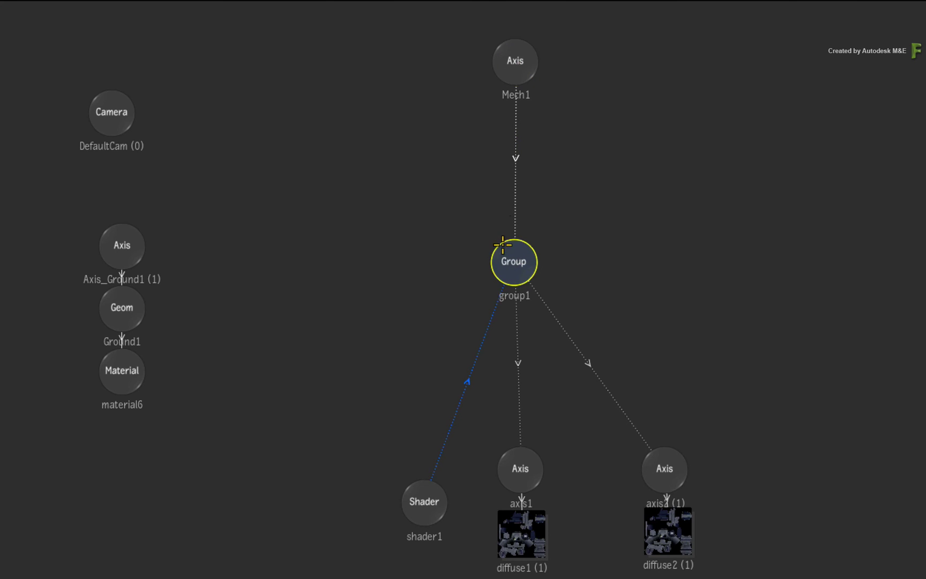
drag(519, 251, 895, 253)
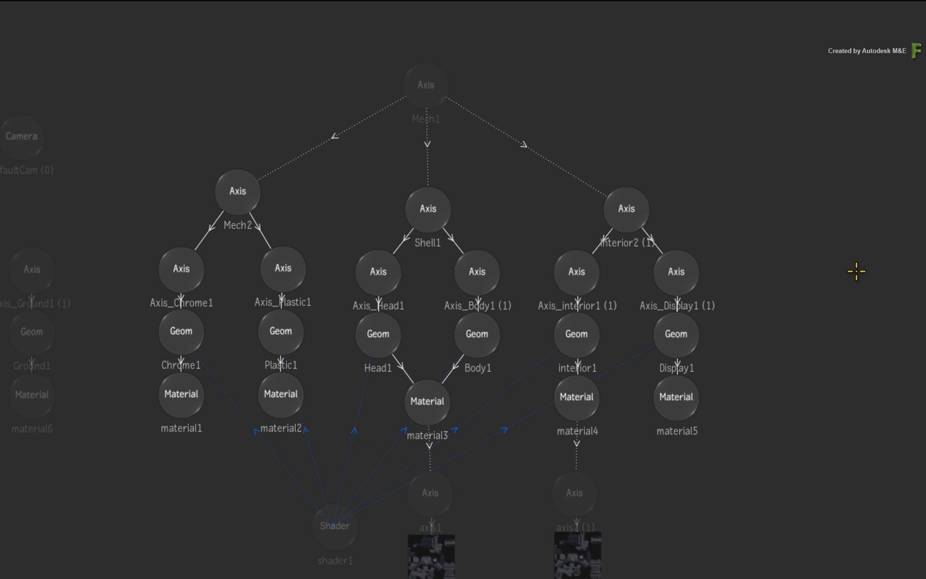
Open group1, move it back below Mech1, then shift it to the upper right.
double_click(872, 271)
drag(887, 272, 520, 265)
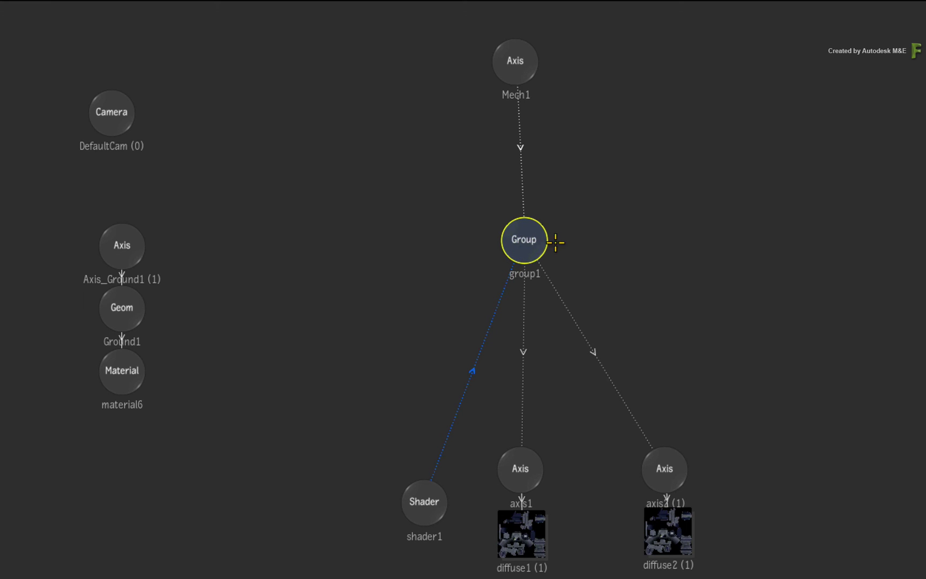
mouse_move(522, 238)
mouse_down()
mouse_move(641, 217)
mouse_move(843, 138)
mouse_up()
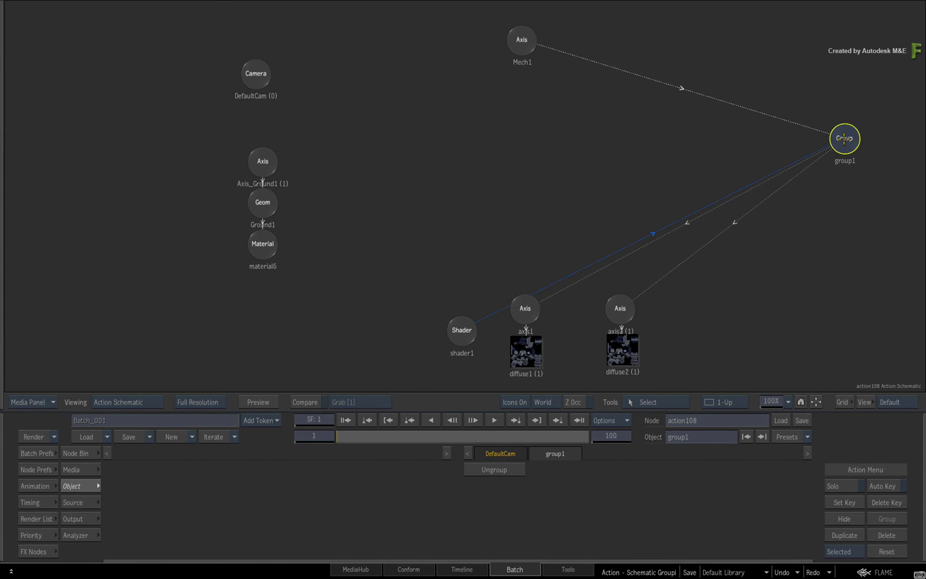
View group1's internal schematic, return to the Action Schematic, and center group1 beneath Mech1.
double_click(802, 151)
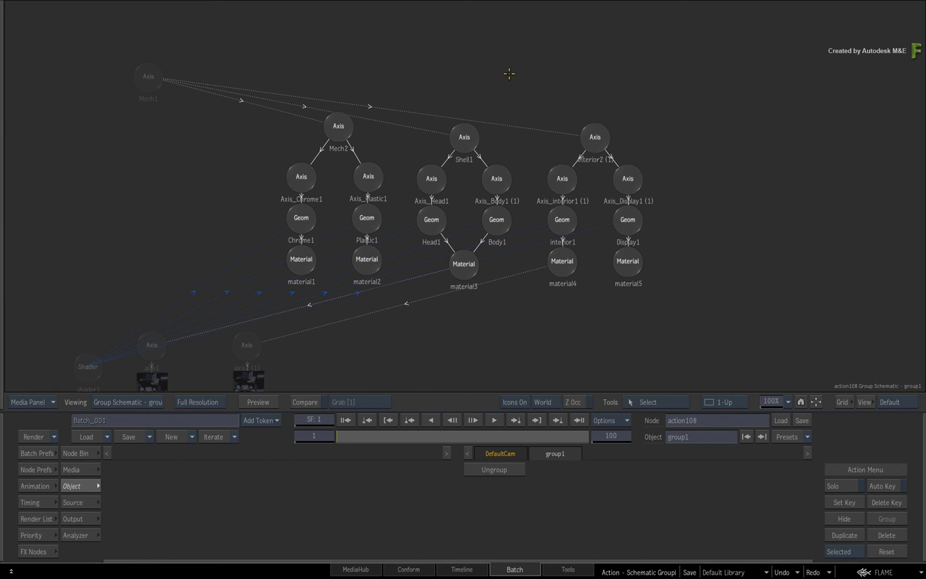
double_click(460, 322)
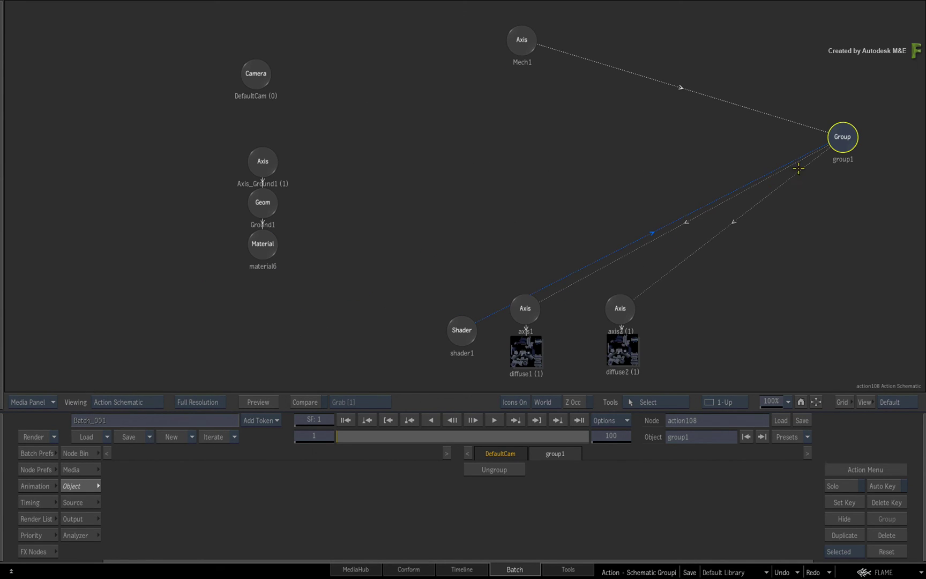
mouse_move(842, 137)
mouse_down()
mouse_move(517, 145)
mouse_move(530, 128)
mouse_up()
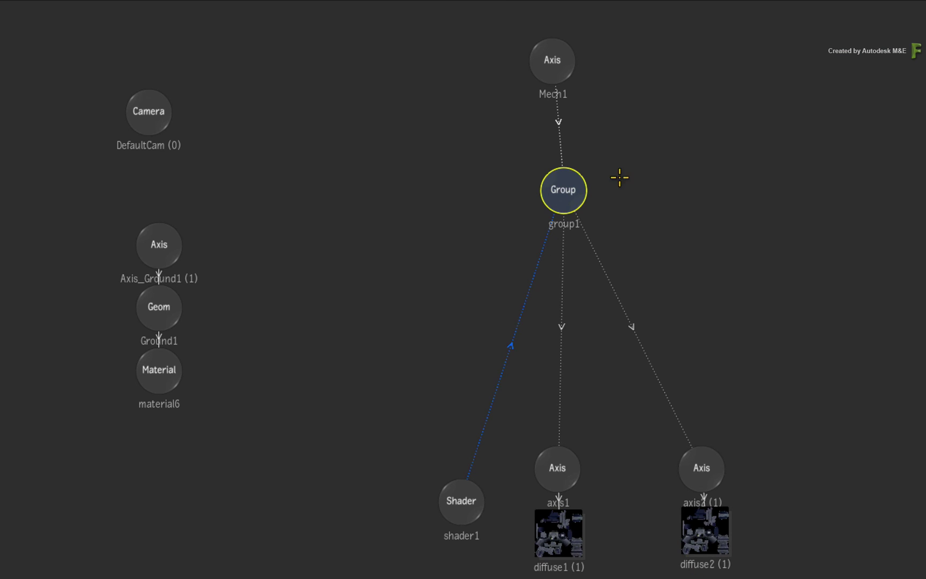
Ungroup group1 through its context menu, then deselect the Mech1 and Interior2 nodes.
right_click(567, 196)
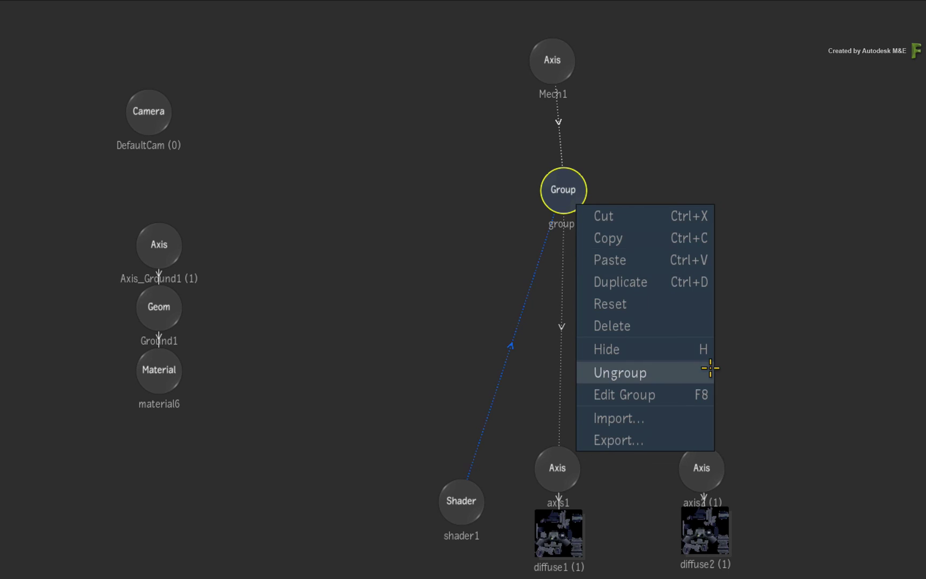
click(674, 371)
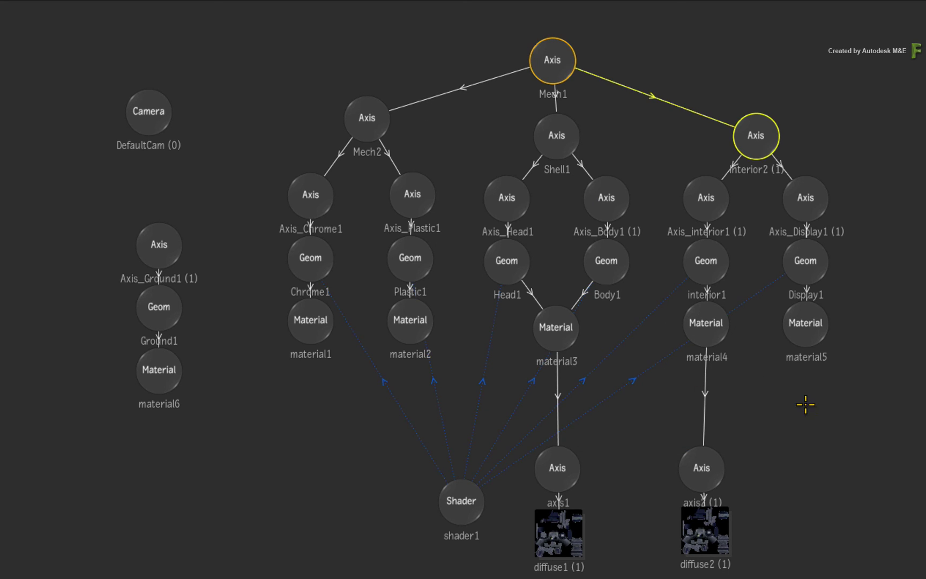
click(804, 422)
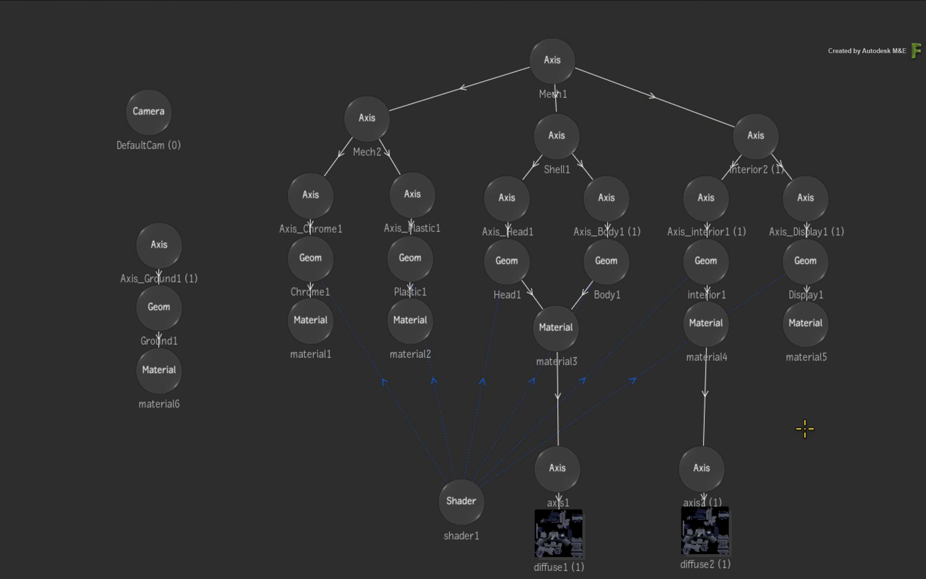